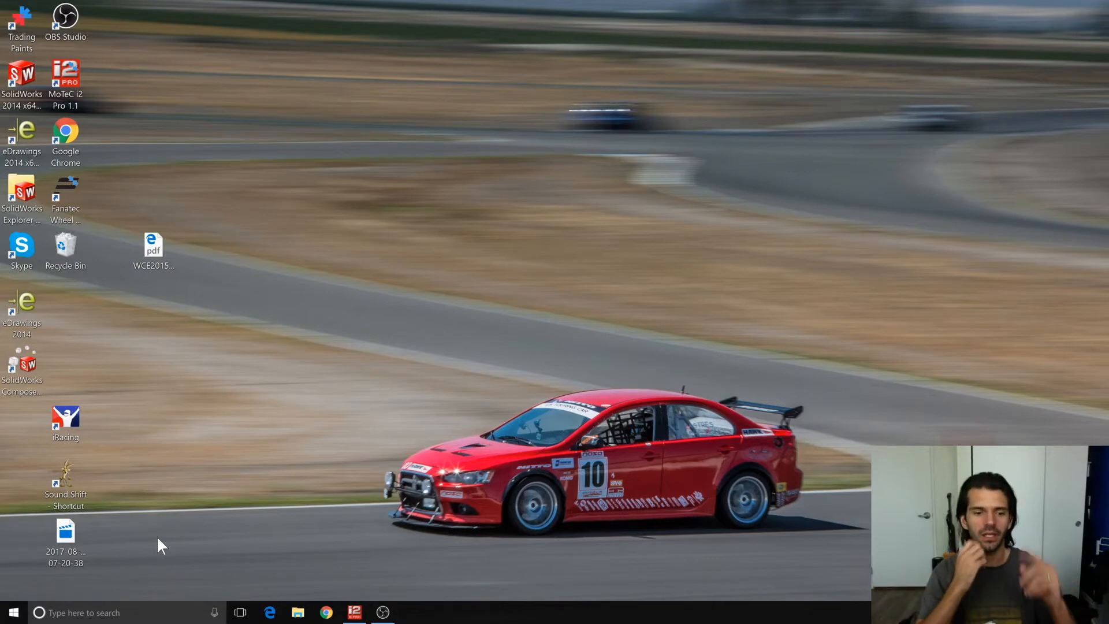
Switch to MoTeC i2 Pro and look through the Chassis and Suspension workbooks, returning to the General workbook
{"action": "left_click", "coordinate": [355, 613]}
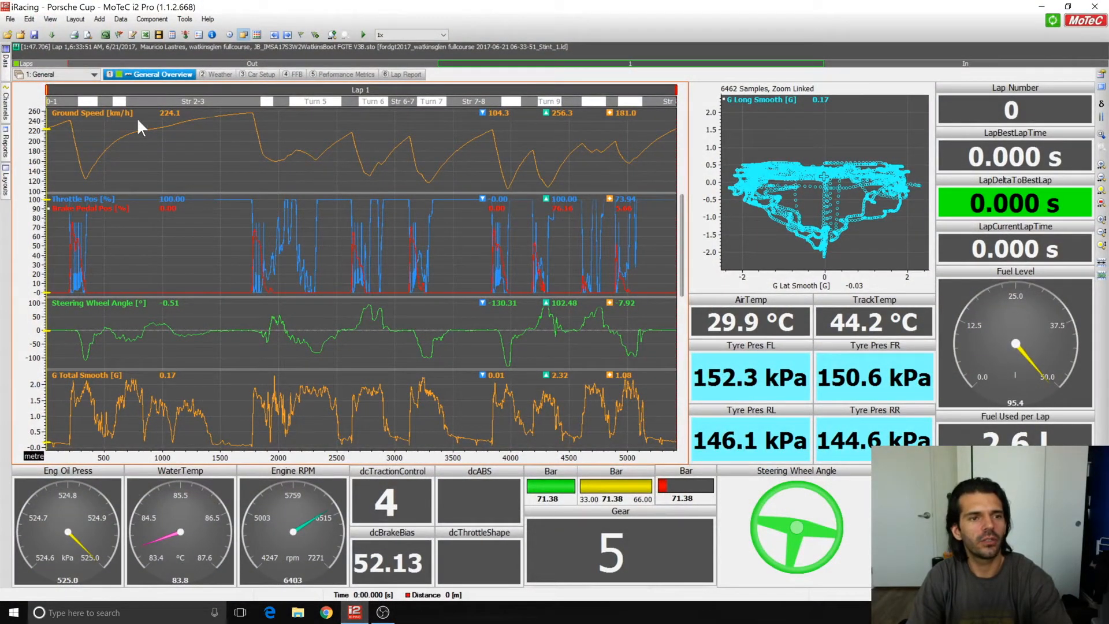
{"action": "left_click", "coordinate": [74, 75]}
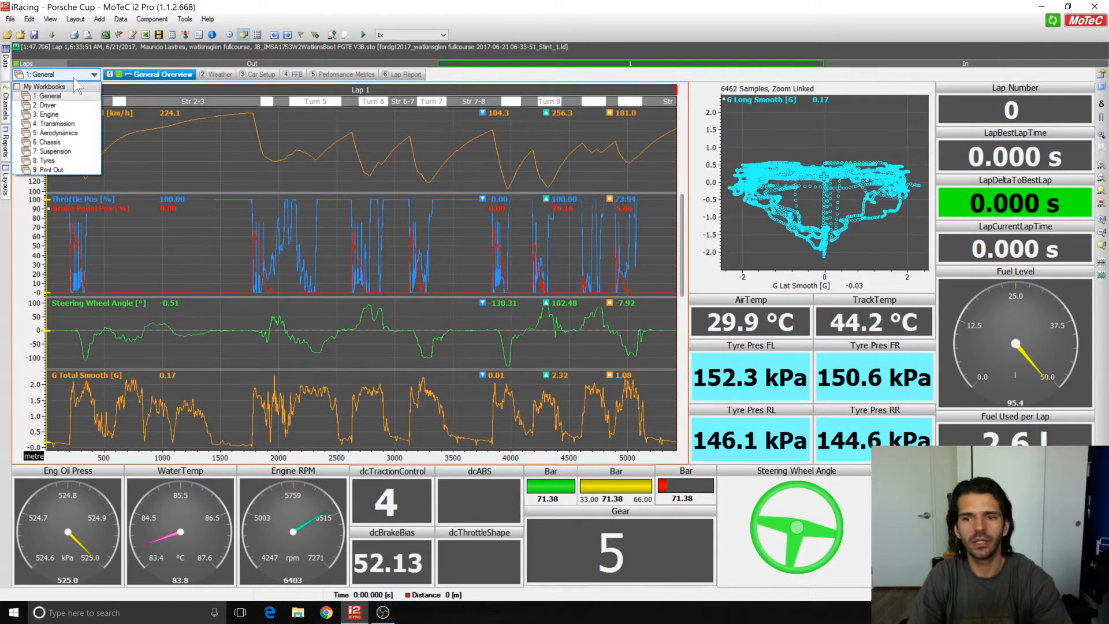
{"action": "left_click", "coordinate": [66, 142]}
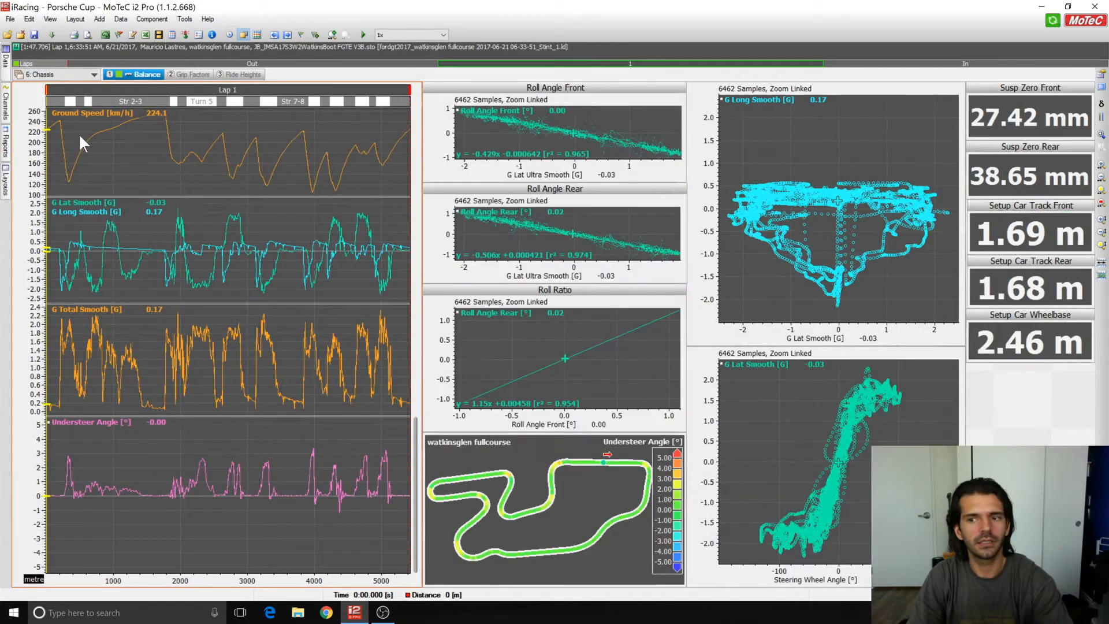
{"action": "left_click", "coordinate": [79, 74]}
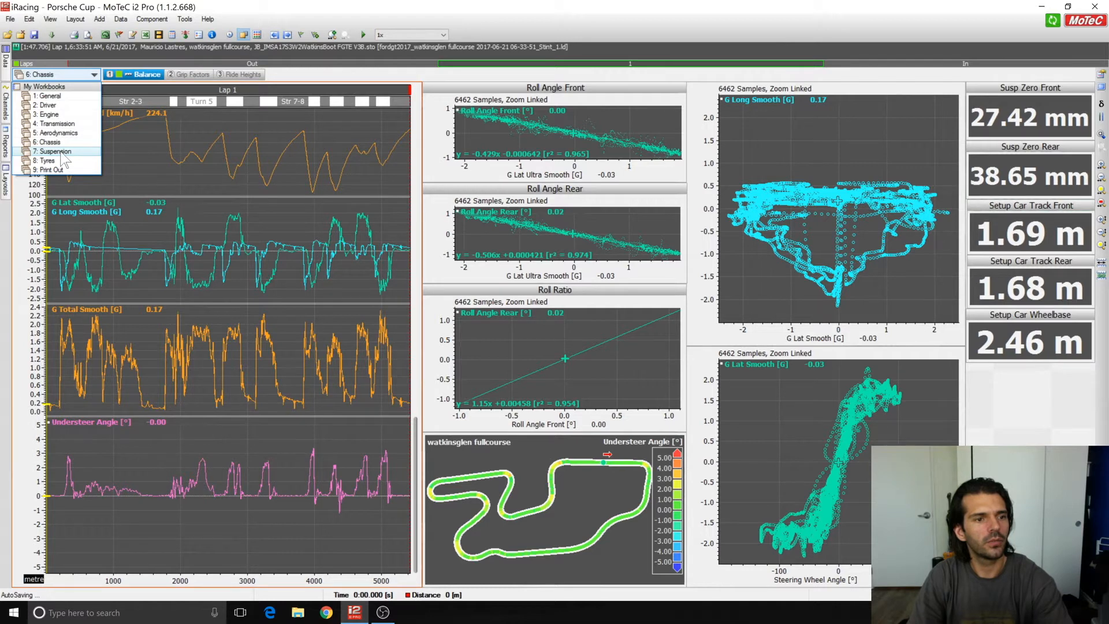
{"action": "left_click", "coordinate": [58, 151]}
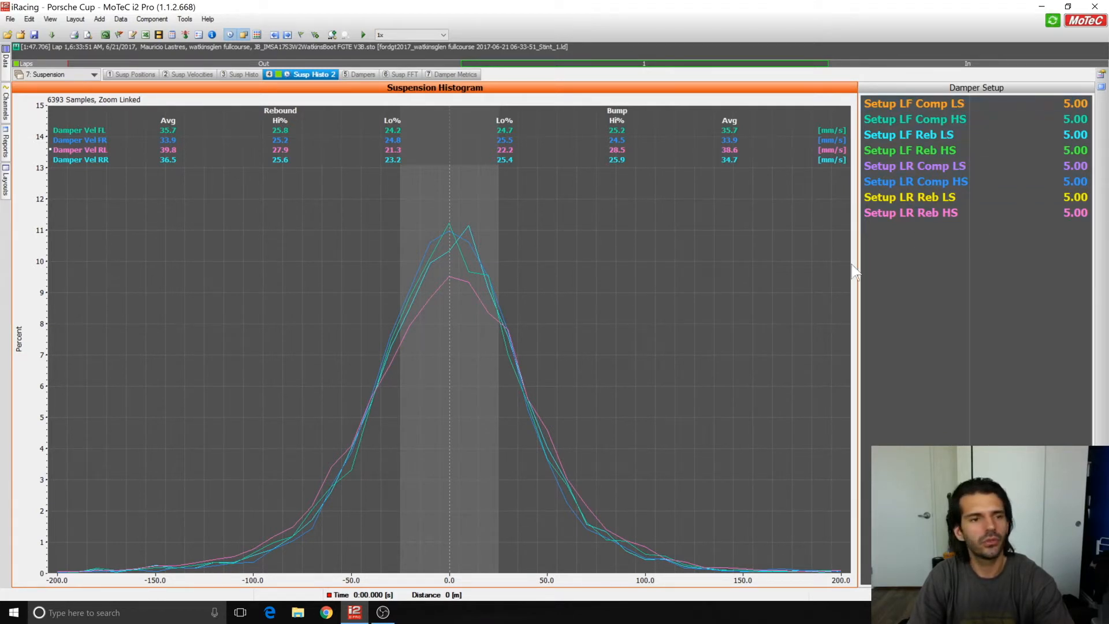
{"action": "left_click", "coordinate": [57, 75]}
{"action": "left_click", "coordinate": [62, 90]}
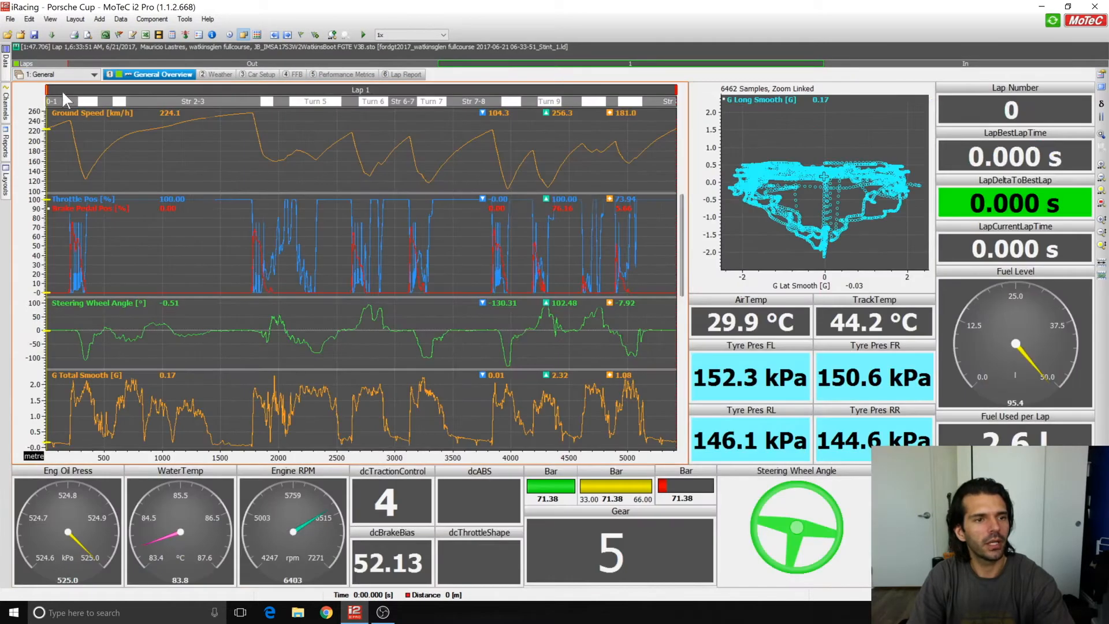
Open the Car Setup worksheet and start a new math expression in the Setup Values group
{"action": "left_click", "coordinate": [254, 74]}
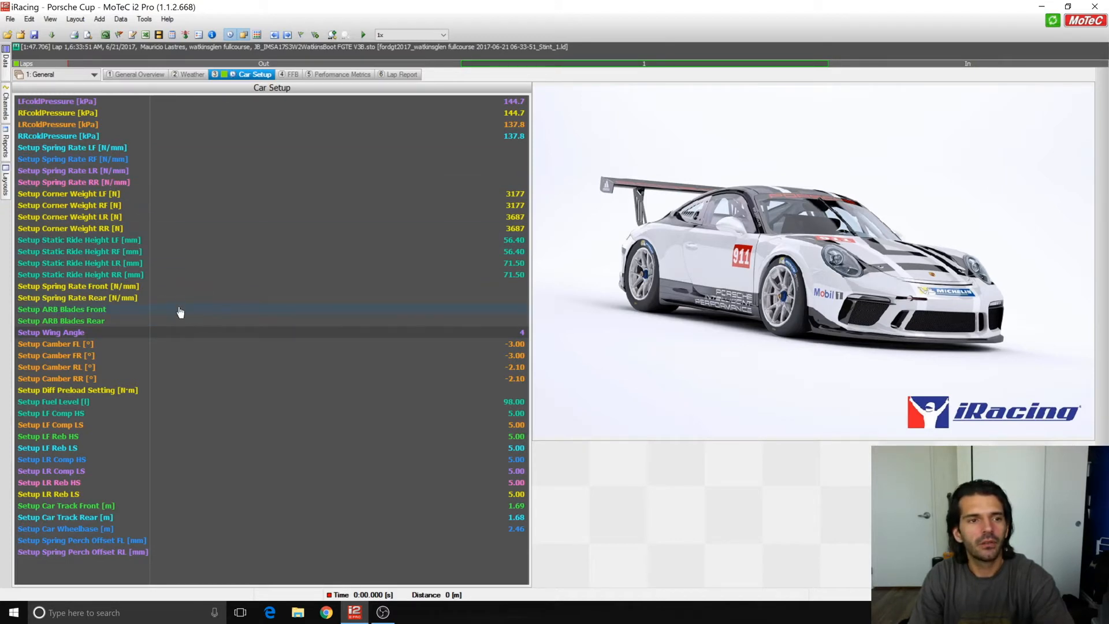
{"action": "left_click", "coordinate": [170, 35]}
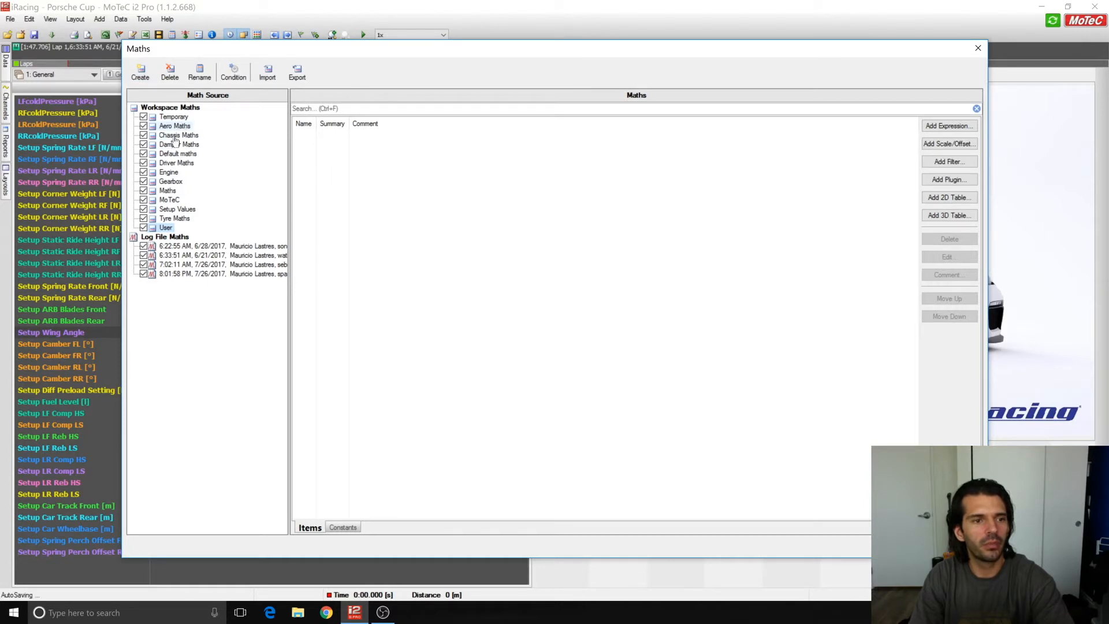
{"action": "left_click", "coordinate": [170, 211]}
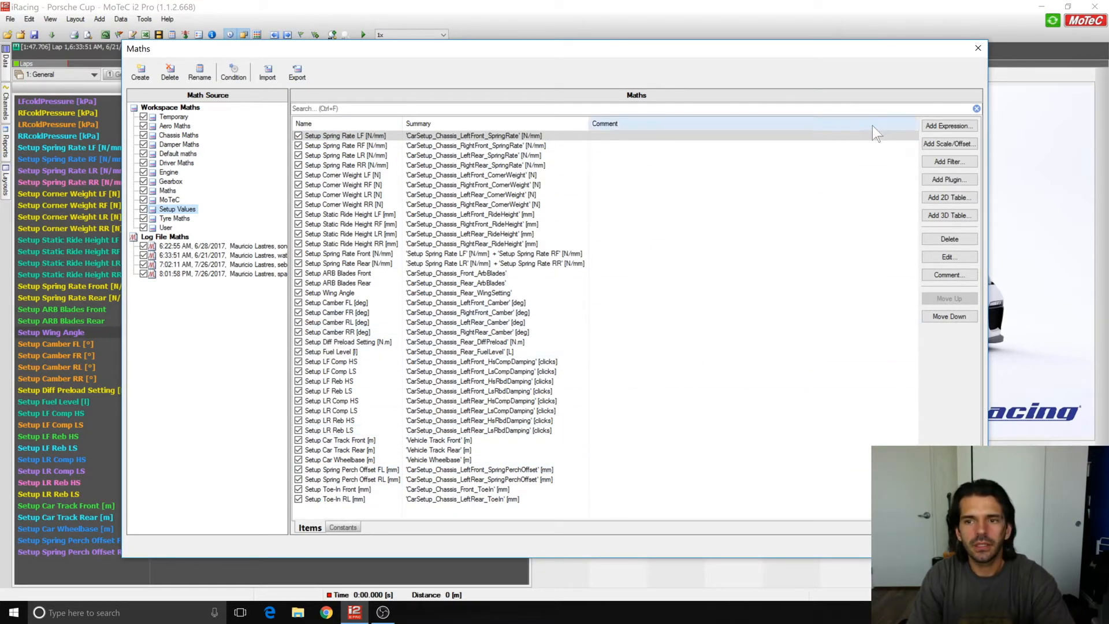
{"action": "left_click", "coordinate": [949, 125]}
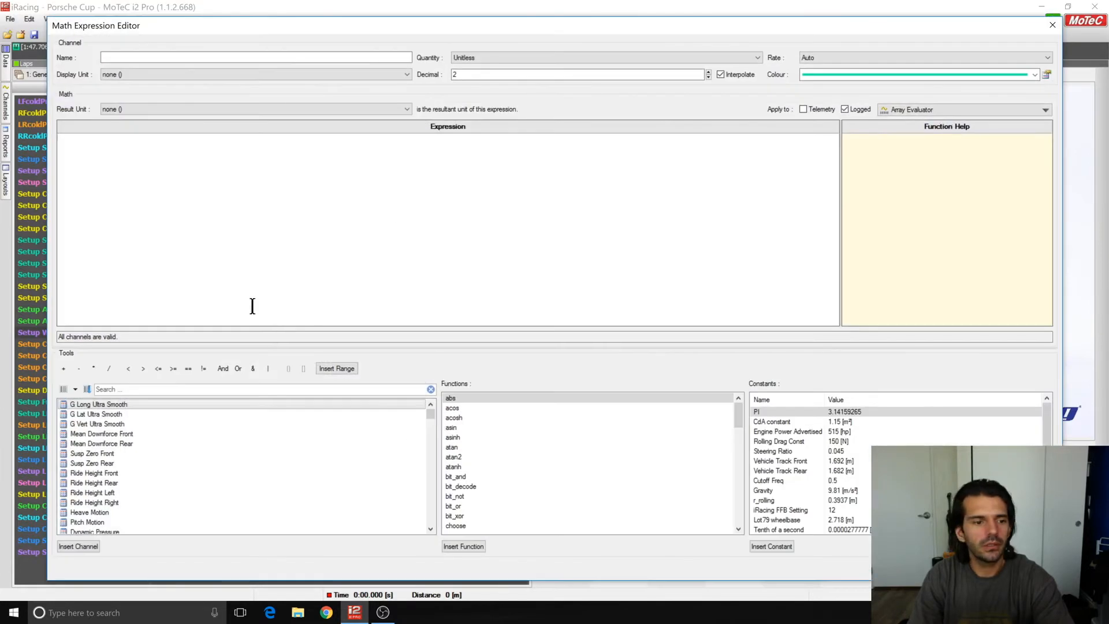
Try the CarSetup_Drivetrain_Diff_ClutchPlates channel as the expression and clear the expression again
{"action": "scroll", "coordinate": [242, 508], "scroll_direction": "down", "scroll_amount": 3}
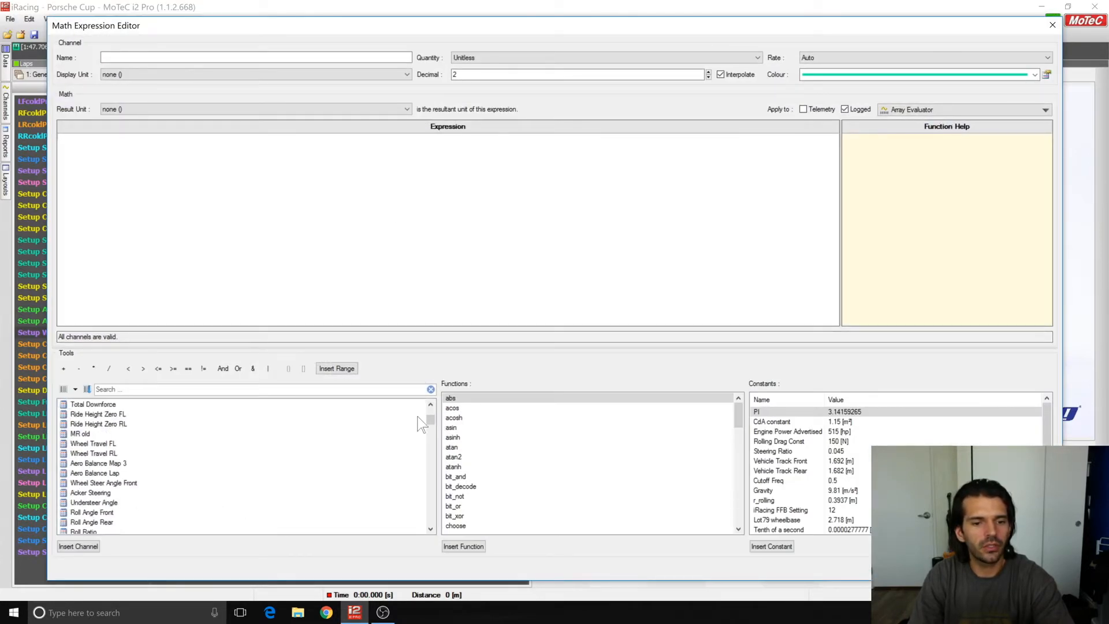
{"action": "left_click_drag", "start_coordinate": [432, 418], "coordinate": [423, 517]}
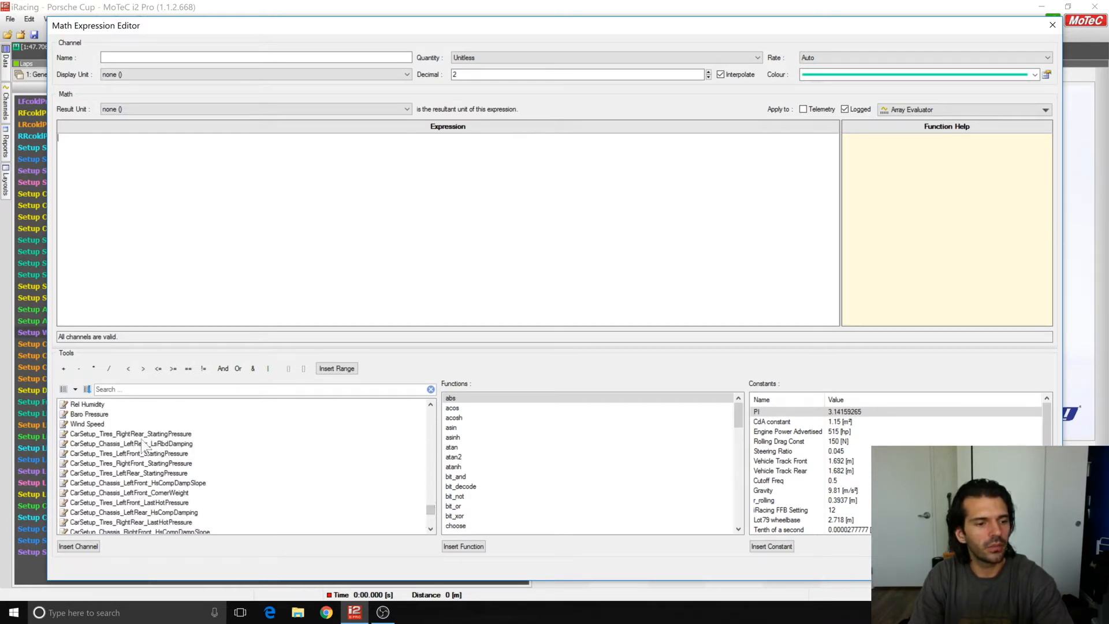
{"action": "scroll", "coordinate": [135, 455], "scroll_direction": "down", "scroll_amount": 8}
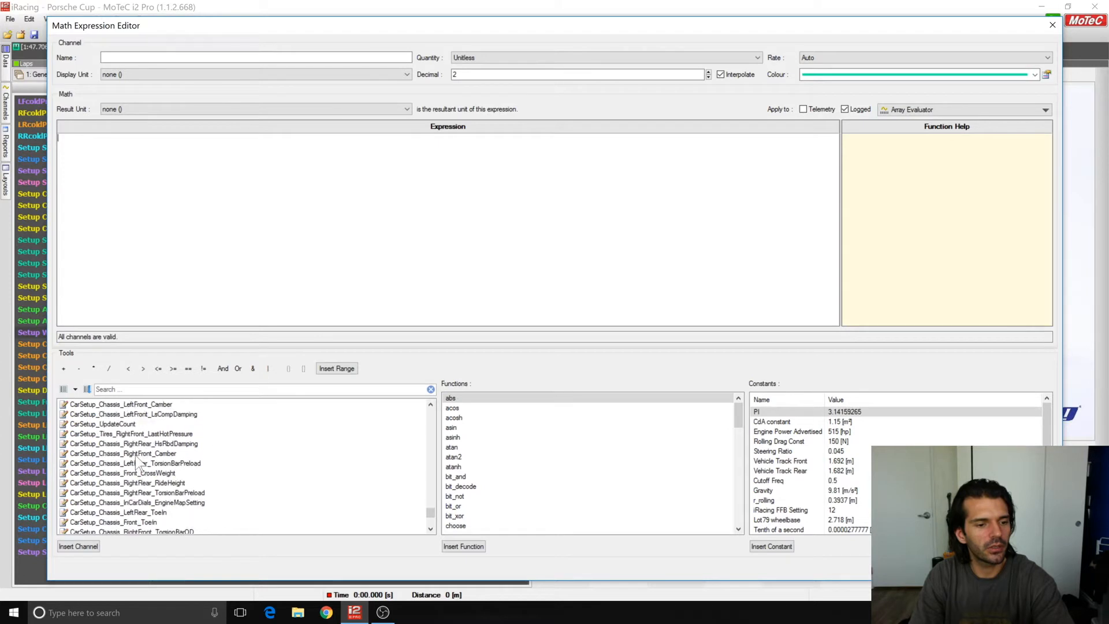
{"action": "scroll", "coordinate": [137, 459], "scroll_direction": "down", "scroll_amount": 3}
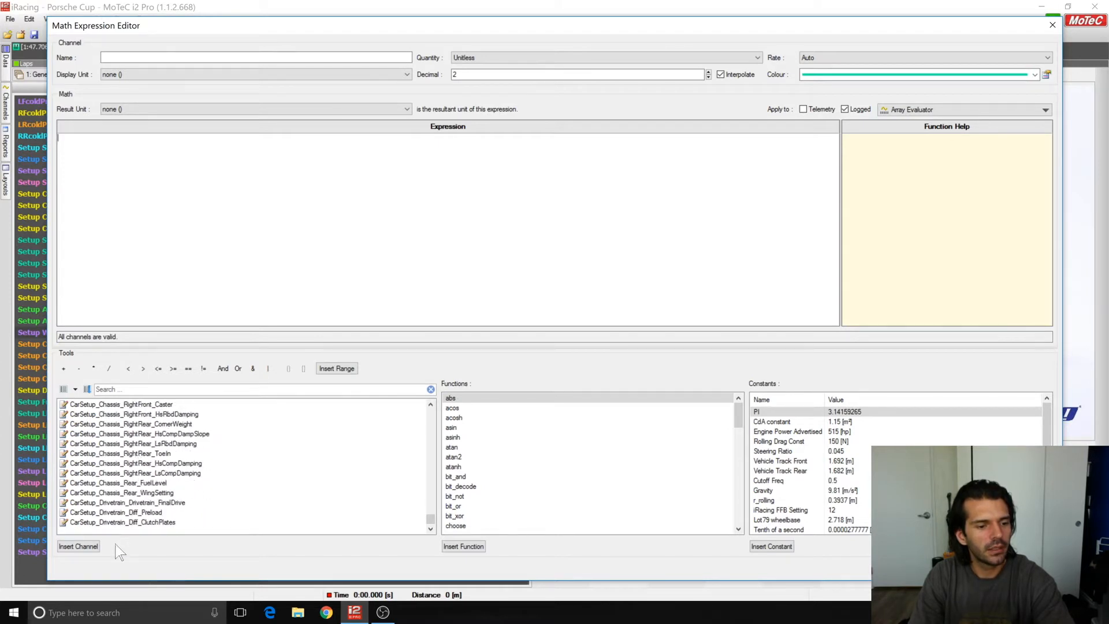
{"action": "left_click", "coordinate": [147, 523]}
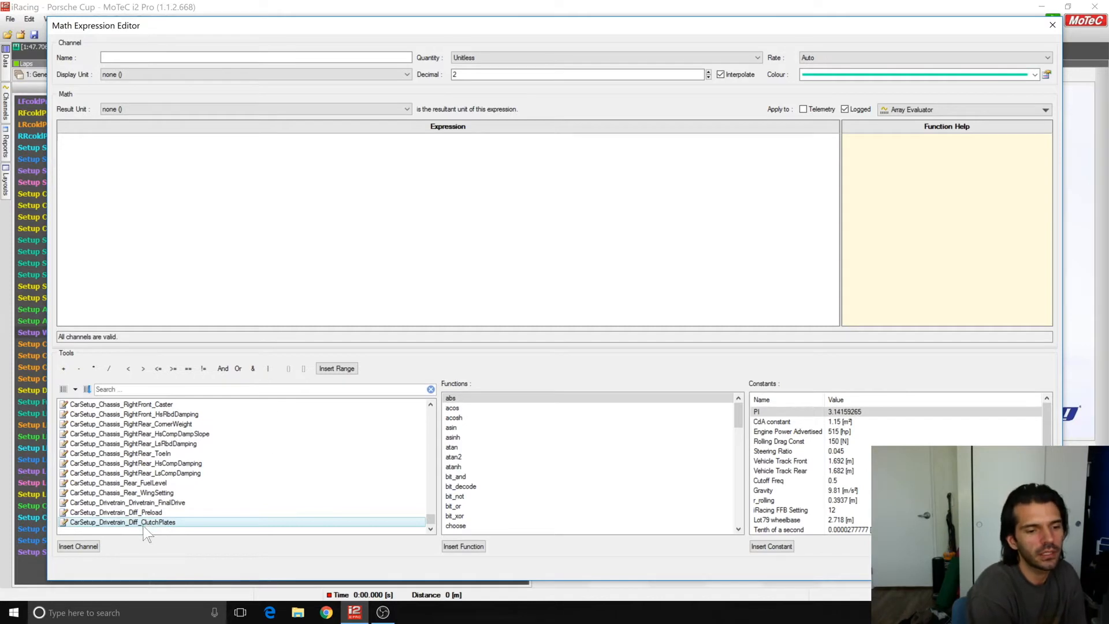
{"action": "double_click", "coordinate": [143, 522]}
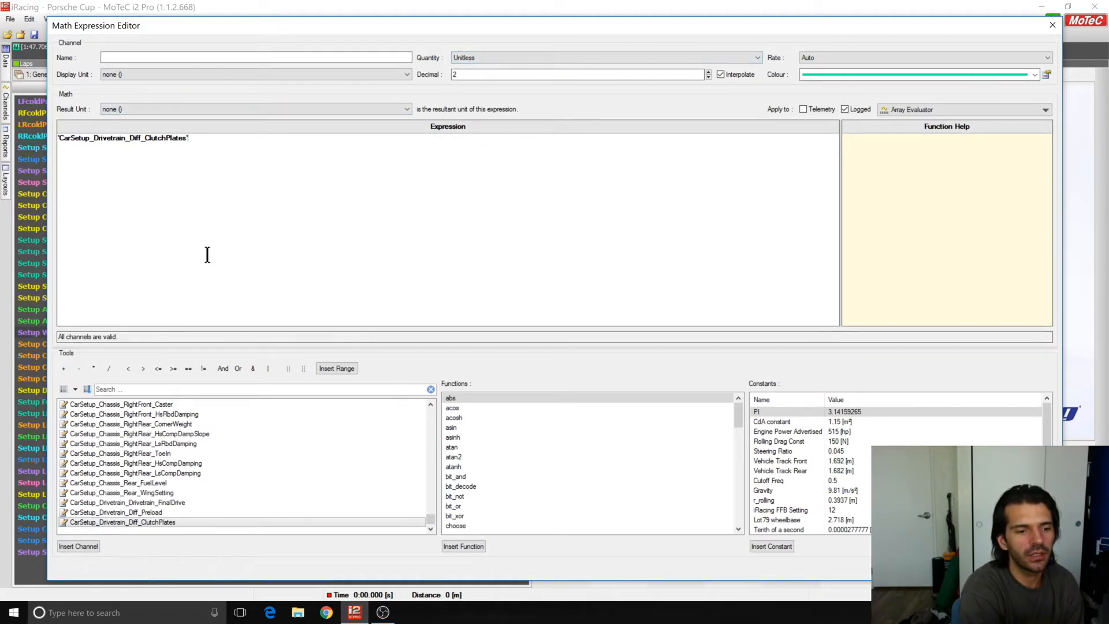
{"action": "key", "text": "ctrl+a"}
{"action": "key", "text": "Delete"}
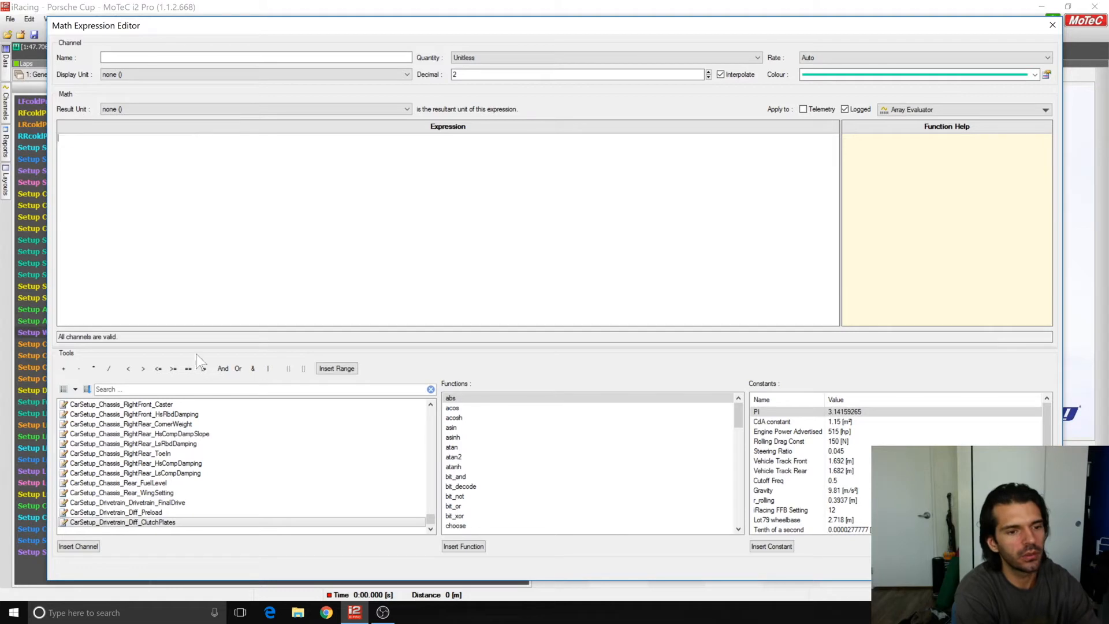
Insert the CarSetup_Chassis_Rear_FuelLevel channel and set the quantity to Volume, with litre as display and result unit
{"action": "double_click", "coordinate": [167, 483]}
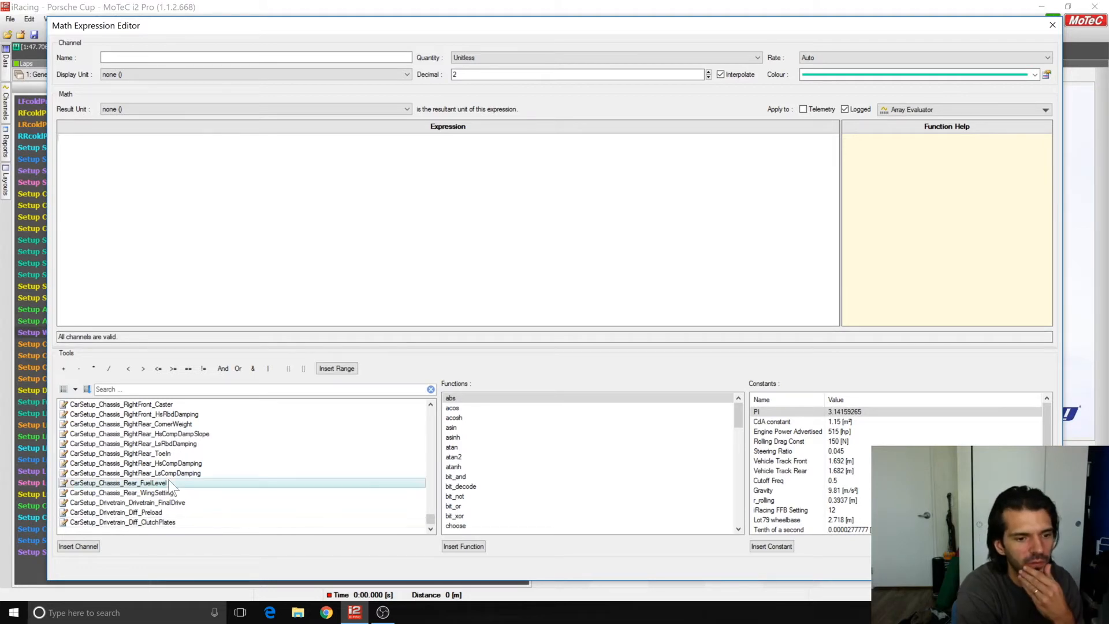
{"action": "left_click", "coordinate": [497, 57]}
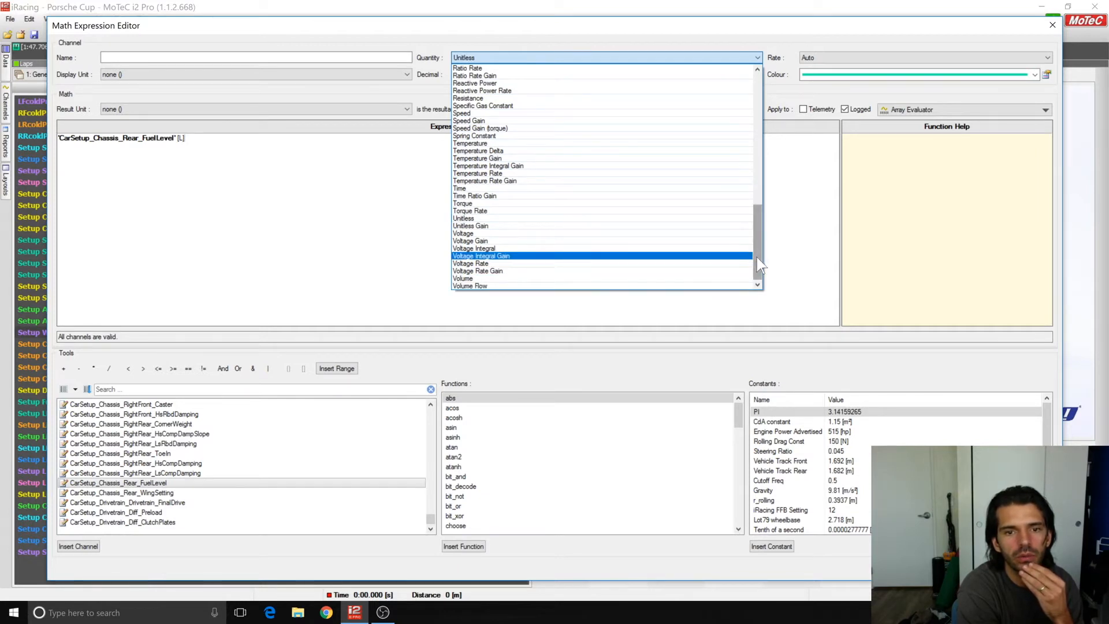
{"action": "left_click", "coordinate": [471, 278]}
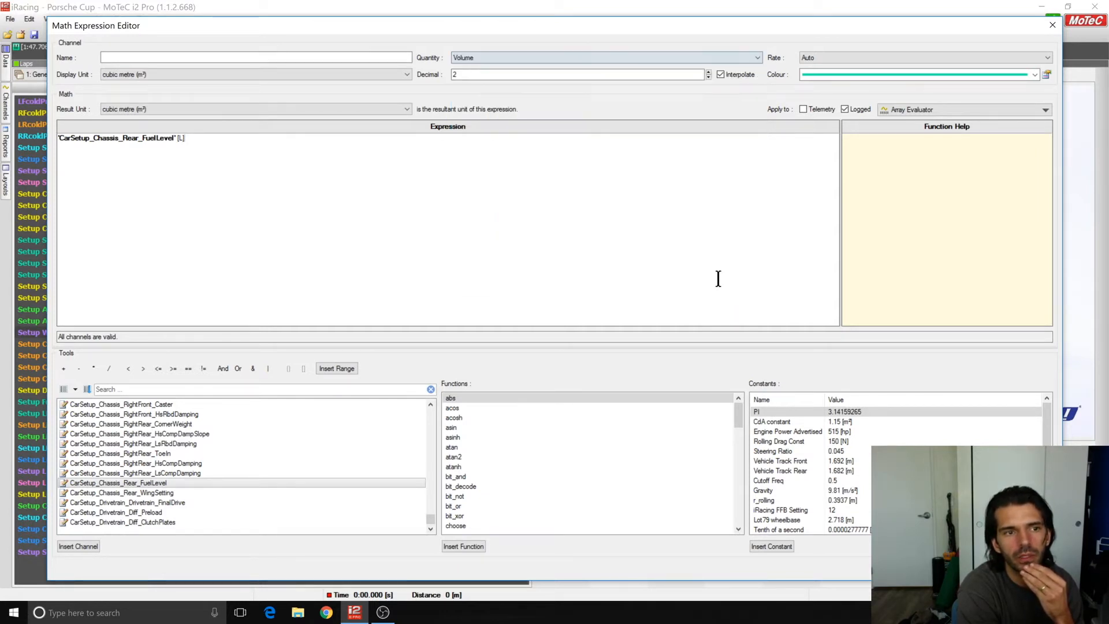
{"action": "left_click", "coordinate": [362, 72]}
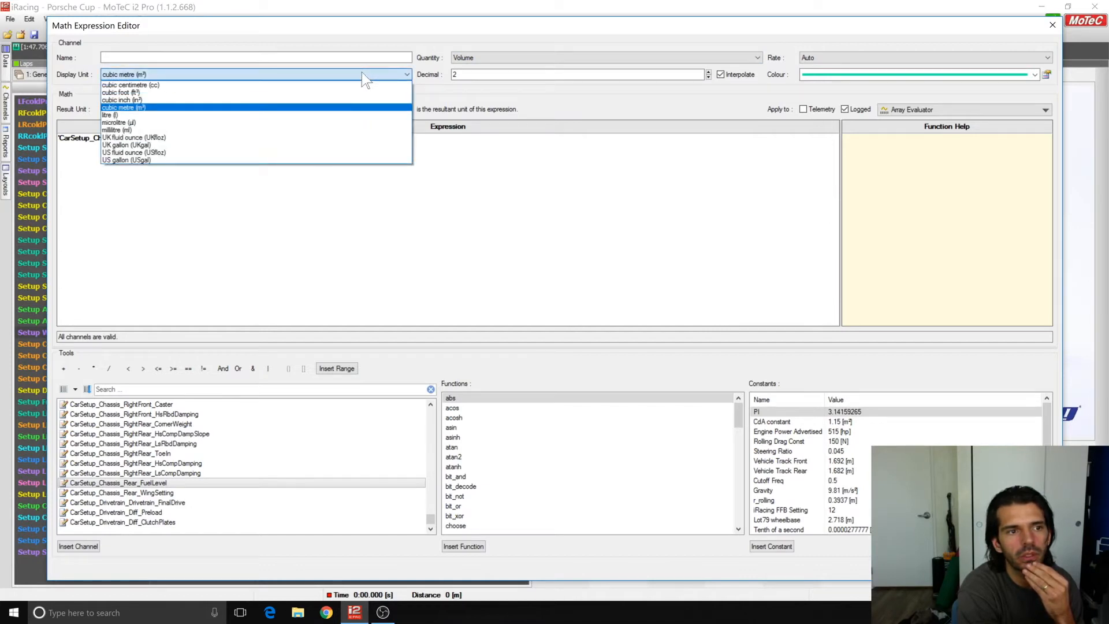
{"action": "left_click", "coordinate": [356, 115]}
{"action": "left_click", "coordinate": [327, 109]}
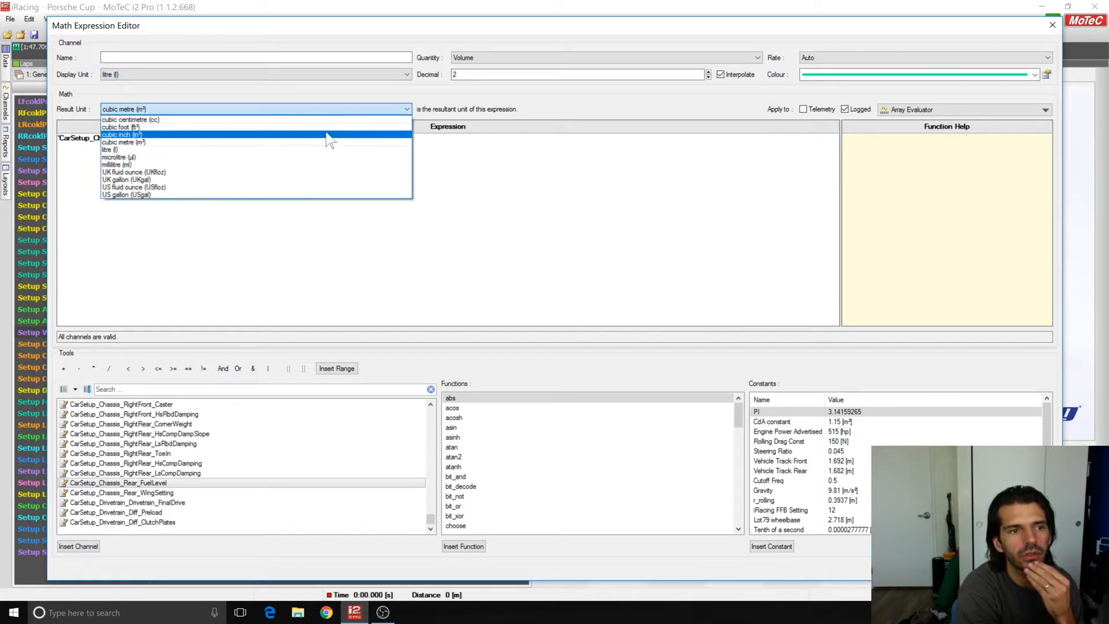
{"action": "left_click", "coordinate": [340, 151]}
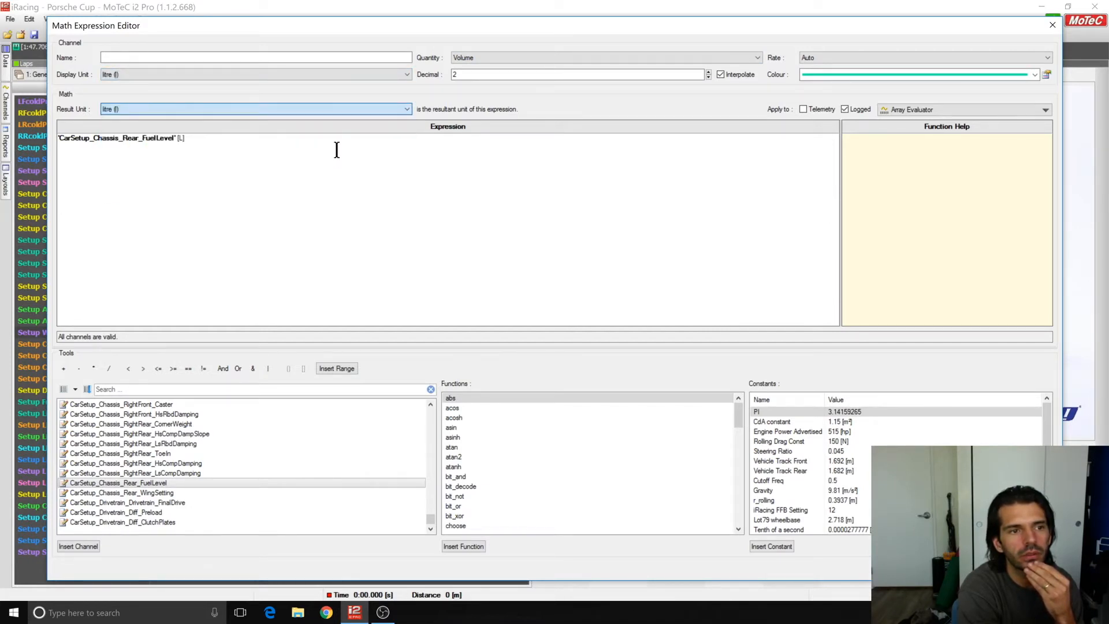
{"action": "left_click", "coordinate": [519, 57]}
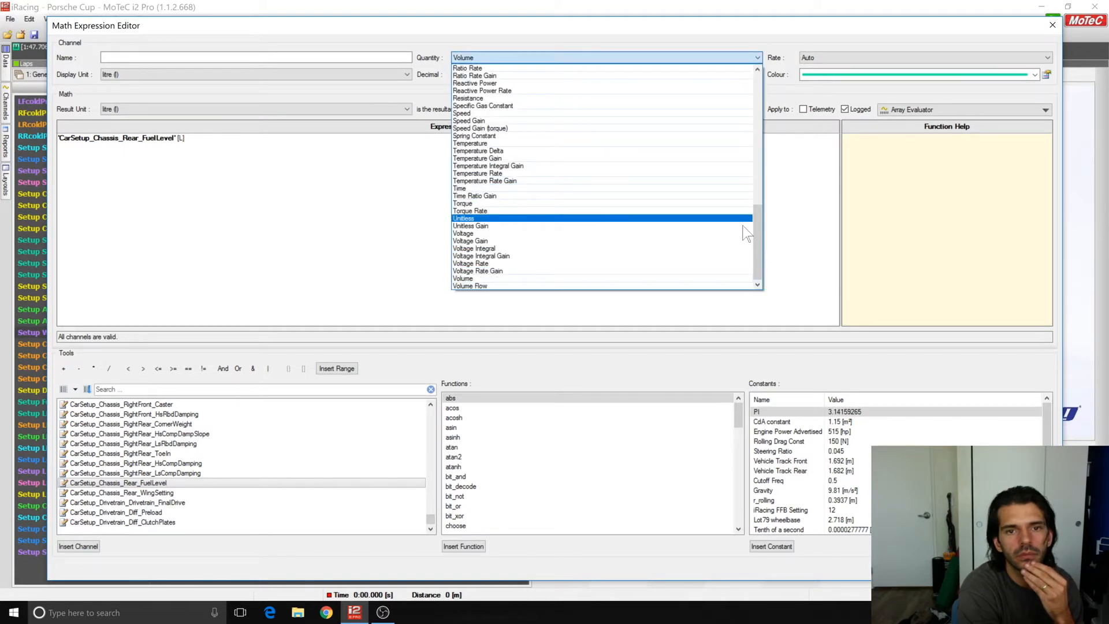
{"action": "left_click_drag", "start_coordinate": [758, 250], "coordinate": [777, 225]}
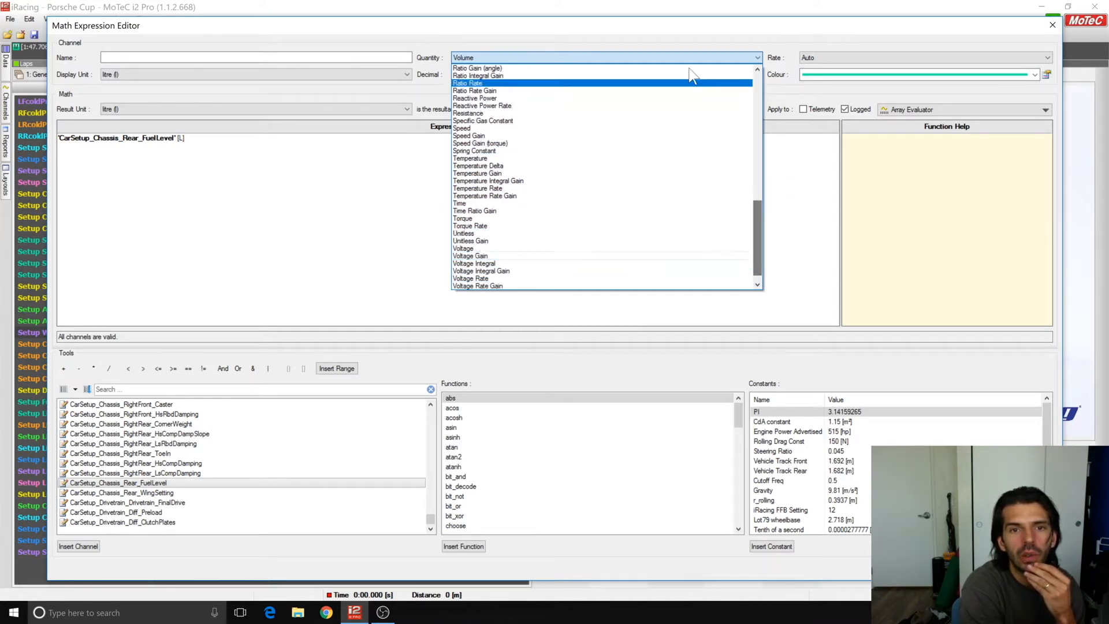
{"action": "left_click", "coordinate": [420, 162]}
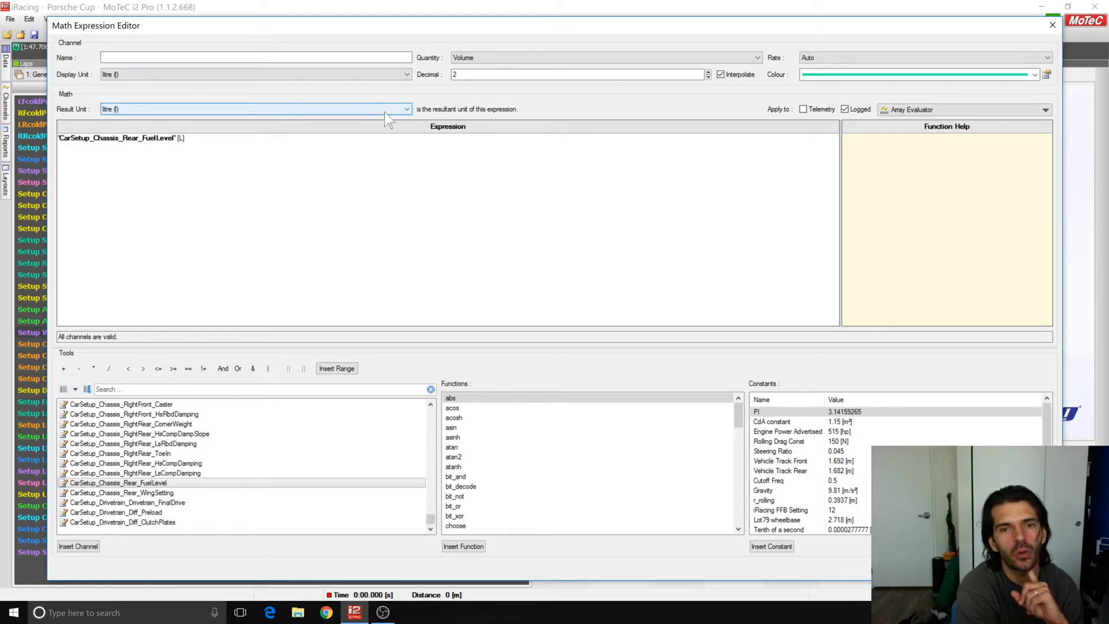
Replace the fuel level expression with the CarSetup_Drivetrain_Diff_ClutchPlates channel
{"action": "left_click", "coordinate": [178, 57]}
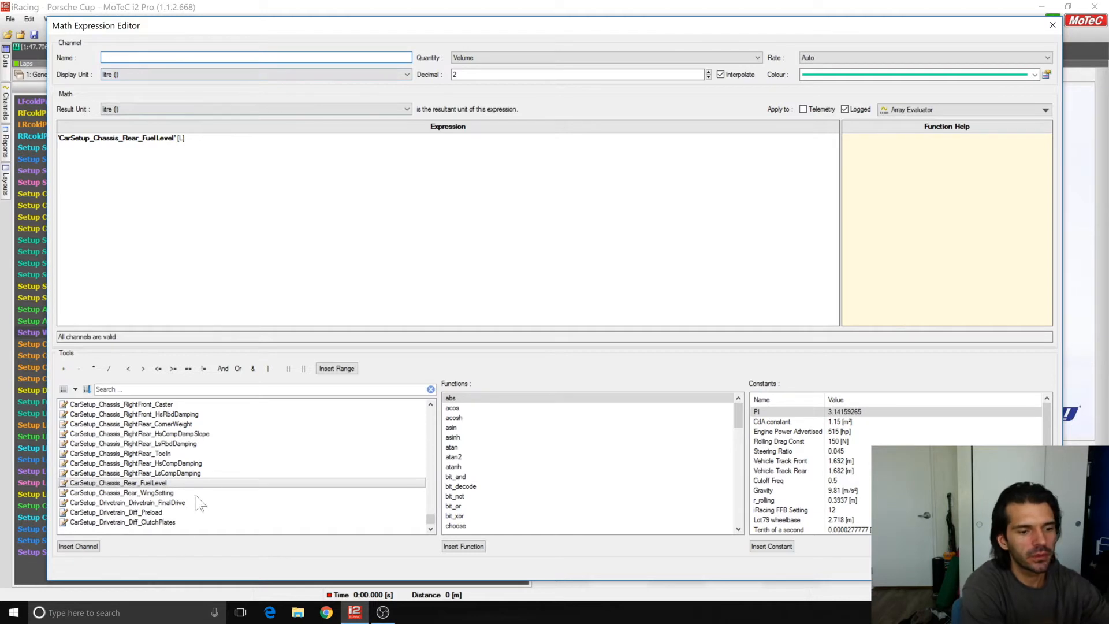
{"action": "left_click_drag", "start_coordinate": [208, 149], "coordinate": [17, 157]}
{"action": "key", "text": "Delete"}
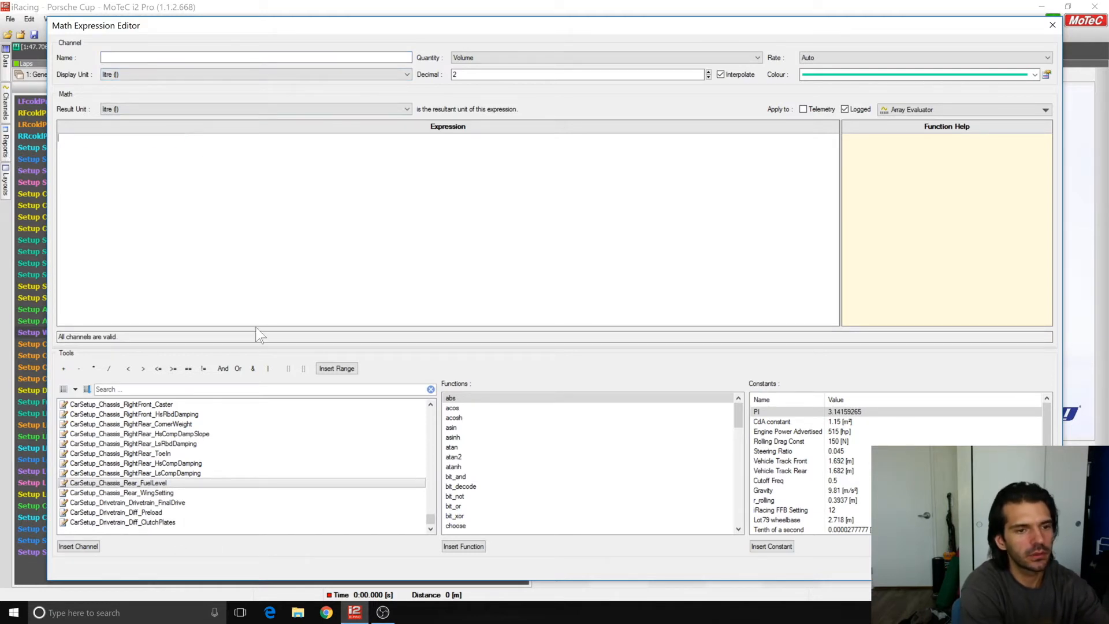
{"action": "double_click", "coordinate": [152, 522]}
Name the math channel "Seteup Diff Clutch Plates" with 0 decimals and save it
{"action": "left_click", "coordinate": [140, 57]}
{"action": "type", "text": "Sey"}
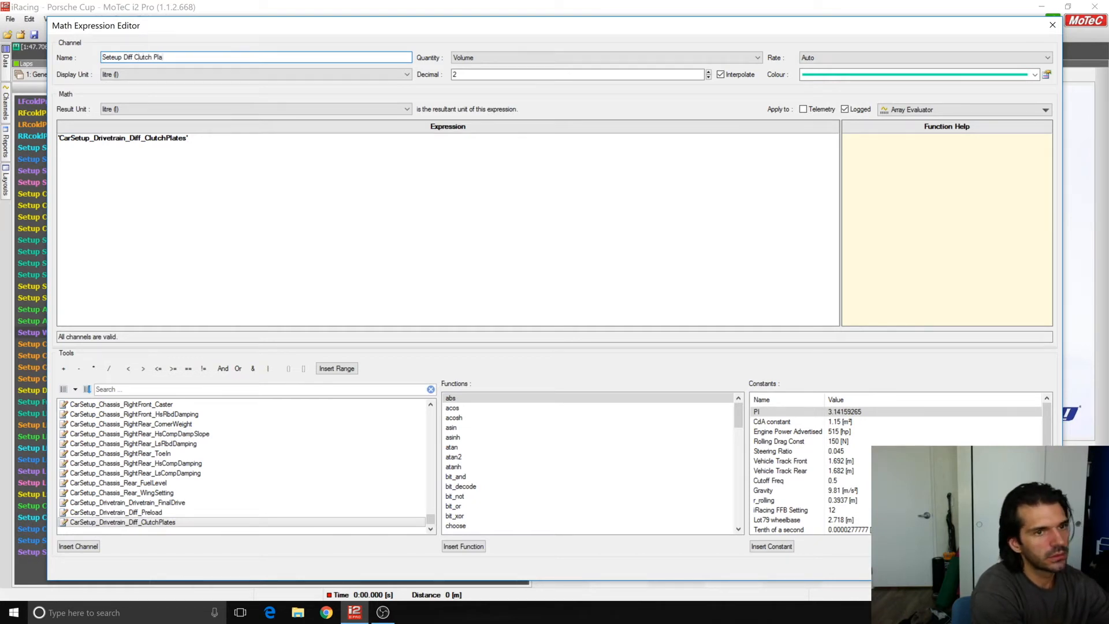
{"action": "type", "text": "s"}
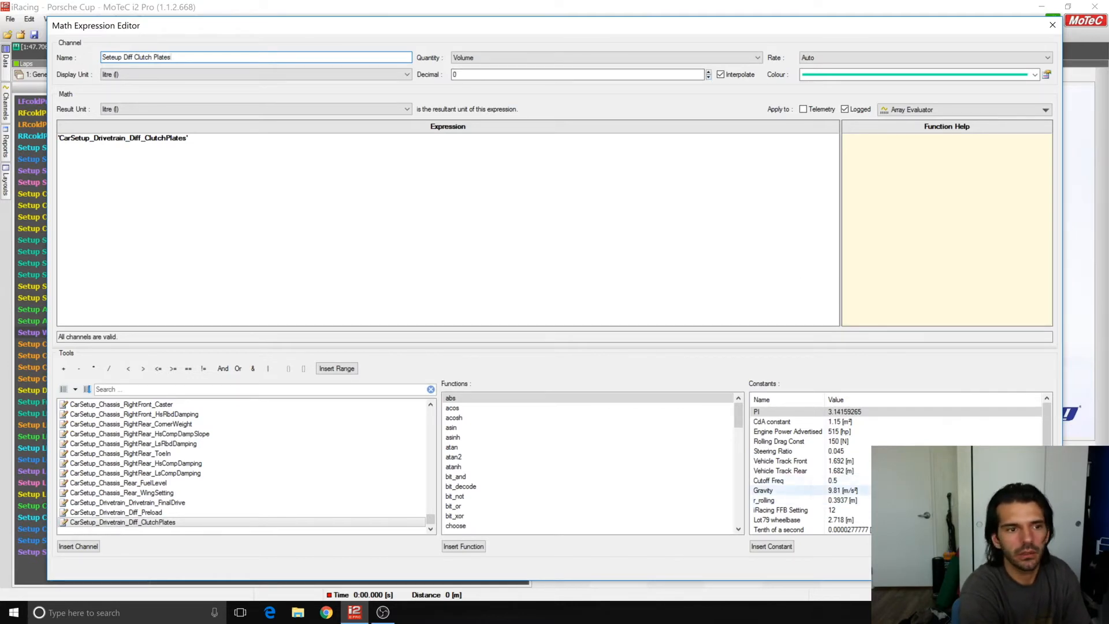
{"action": "left_click", "coordinate": [983, 568]}
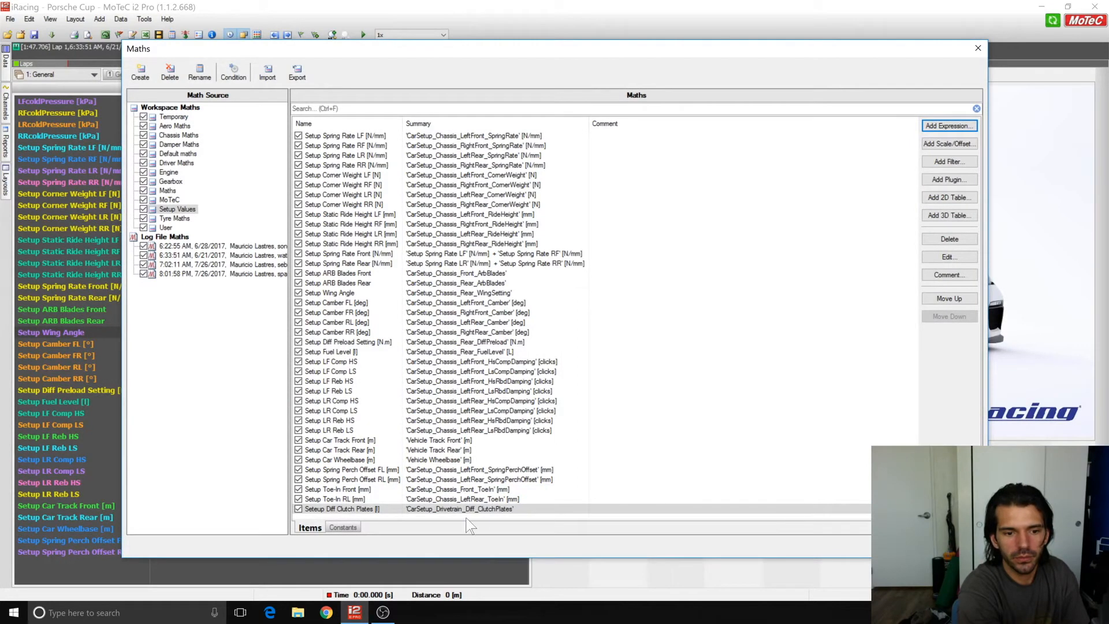
Correct the new math channel's name to "Setup Diff Clutch Plates" and close the maths editor
{"action": "double_click", "coordinate": [416, 509]}
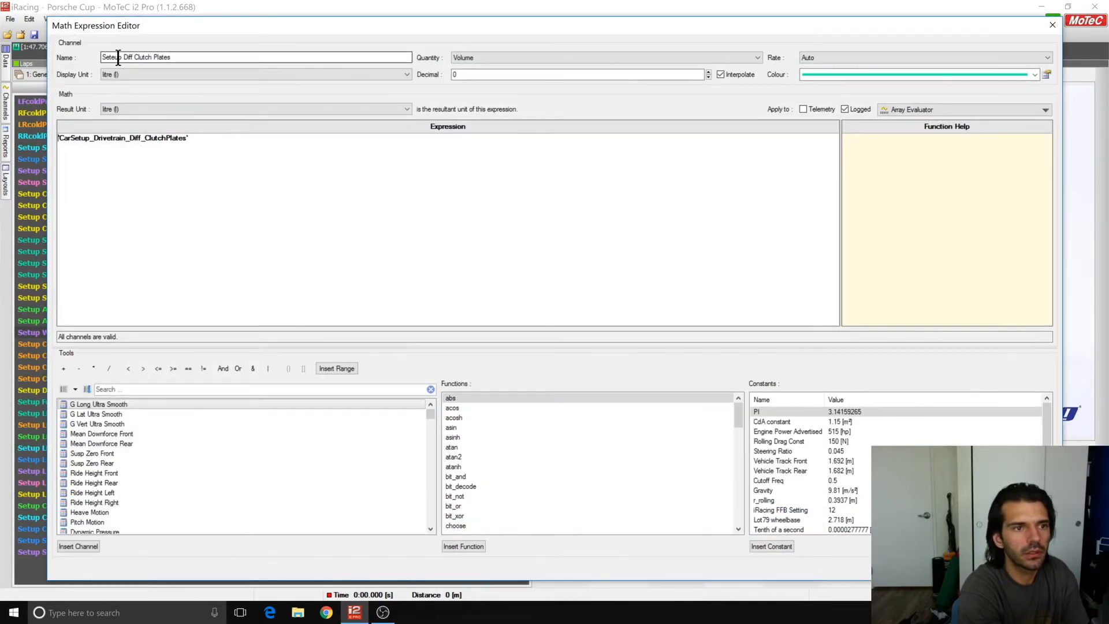
{"action": "left_click", "coordinate": [115, 56]}
{"action": "key", "text": "BackSpace"}
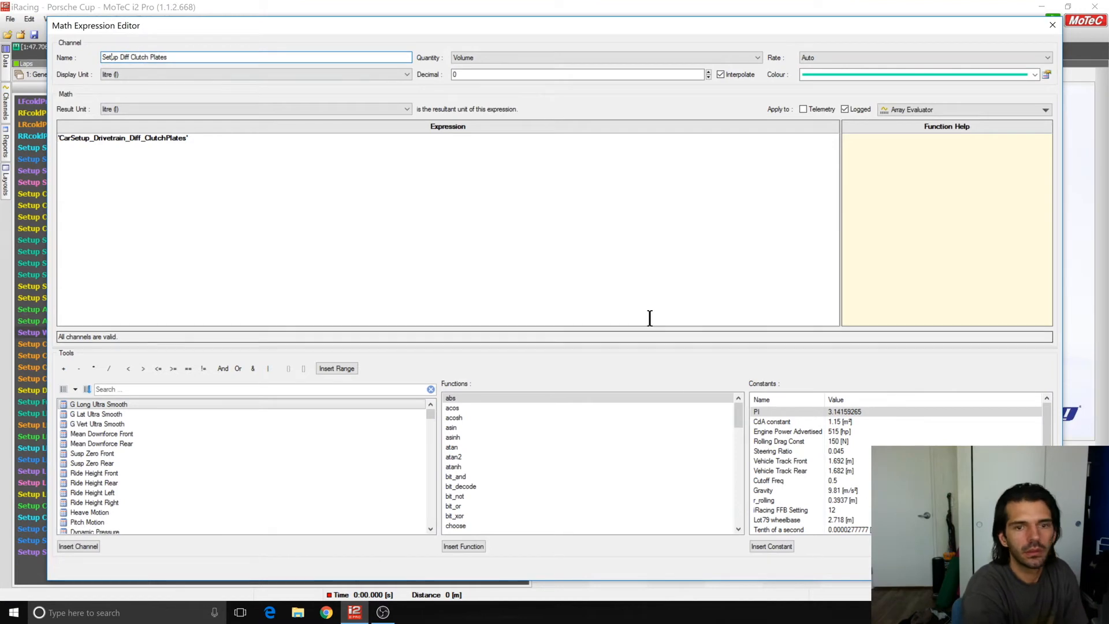
{"action": "key", "text": "Return"}
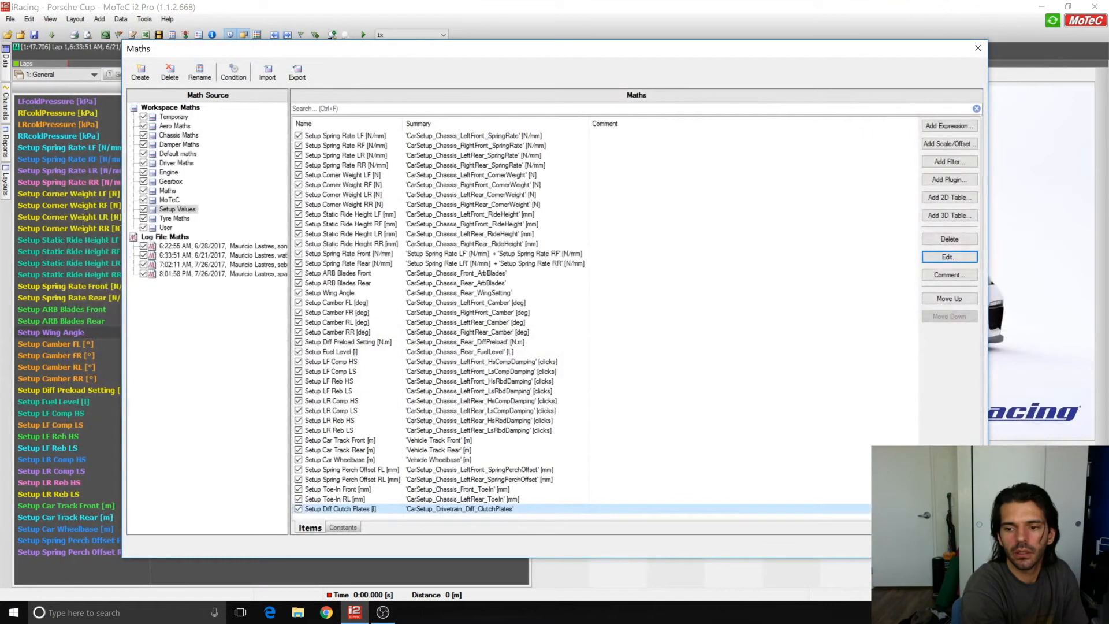
{"action": "left_click", "coordinate": [952, 546]}
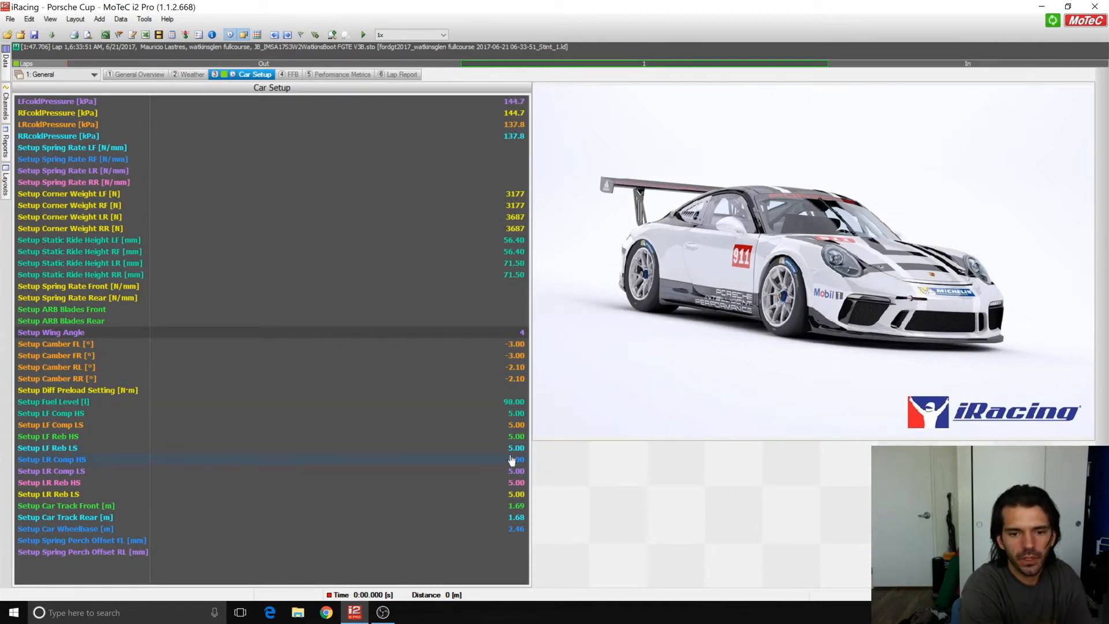
Add the Setup Diff Clutch Plates channel to the Car Setup worksheet's channel list
{"action": "right_click", "coordinate": [381, 334]}
{"action": "left_click", "coordinate": [421, 346]}
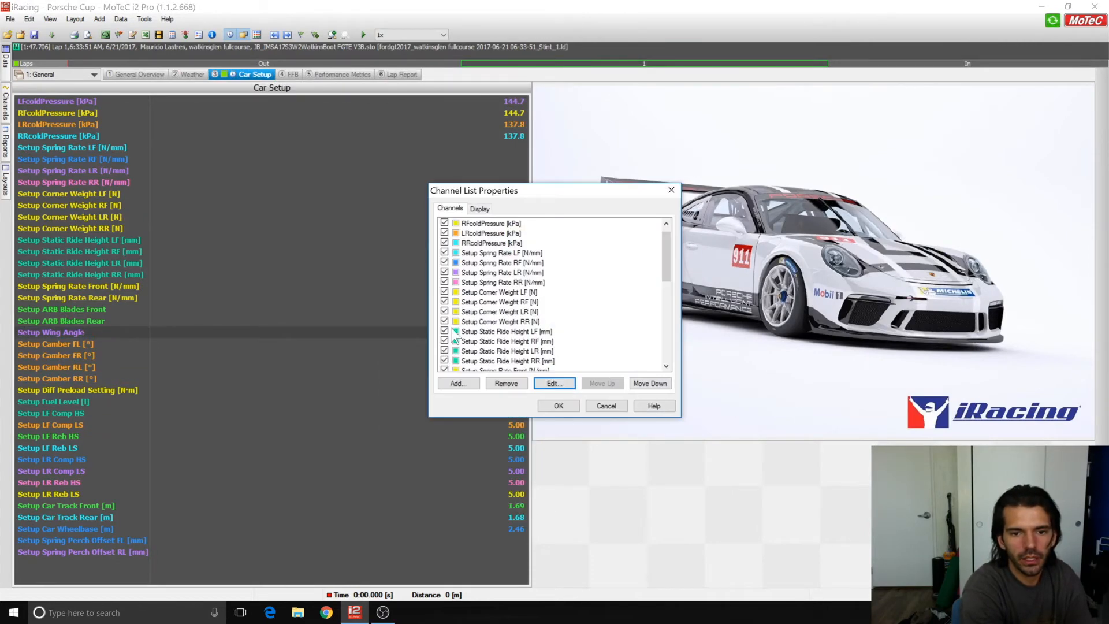
{"action": "left_click_drag", "start_coordinate": [668, 241], "coordinate": [672, 354]}
{"action": "left_click", "coordinate": [466, 380]}
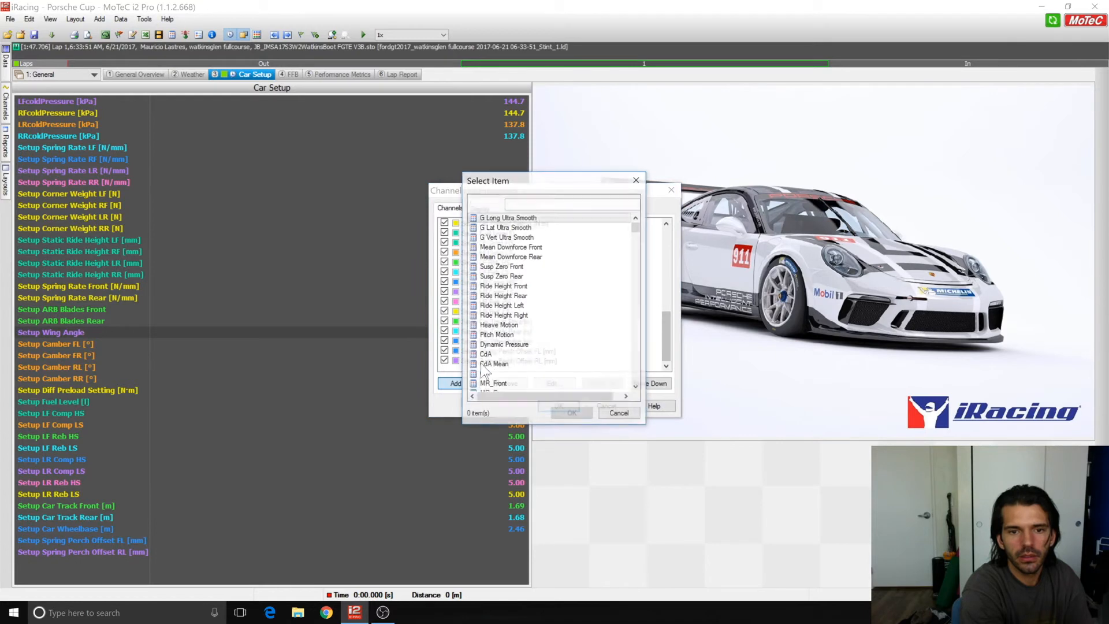
{"action": "type", "text": "setup di"}
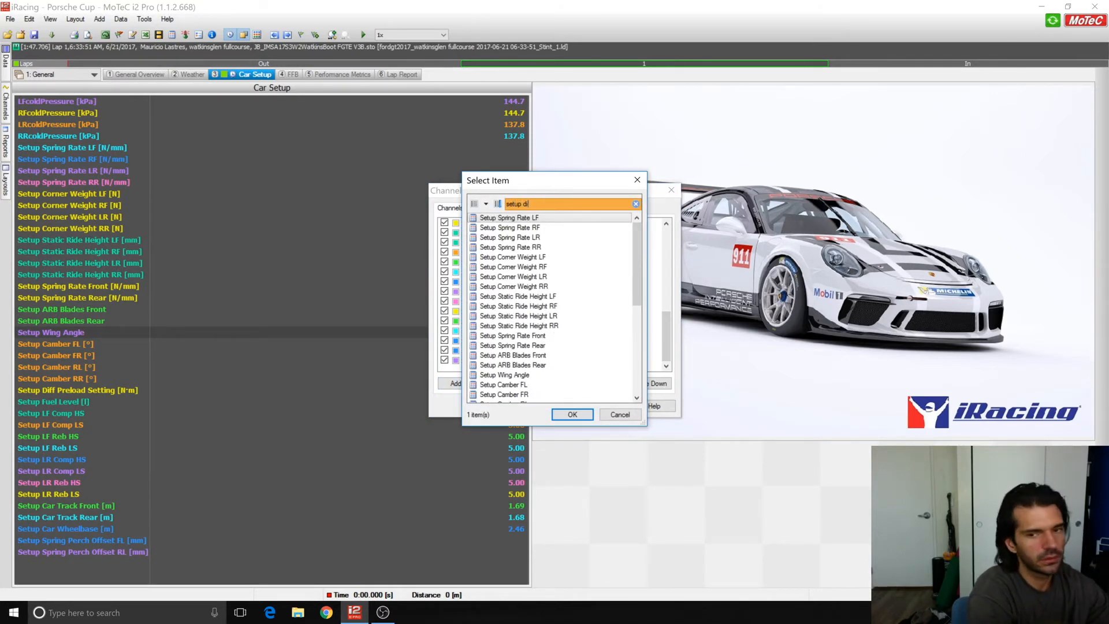
{"action": "type", "text": "f"}
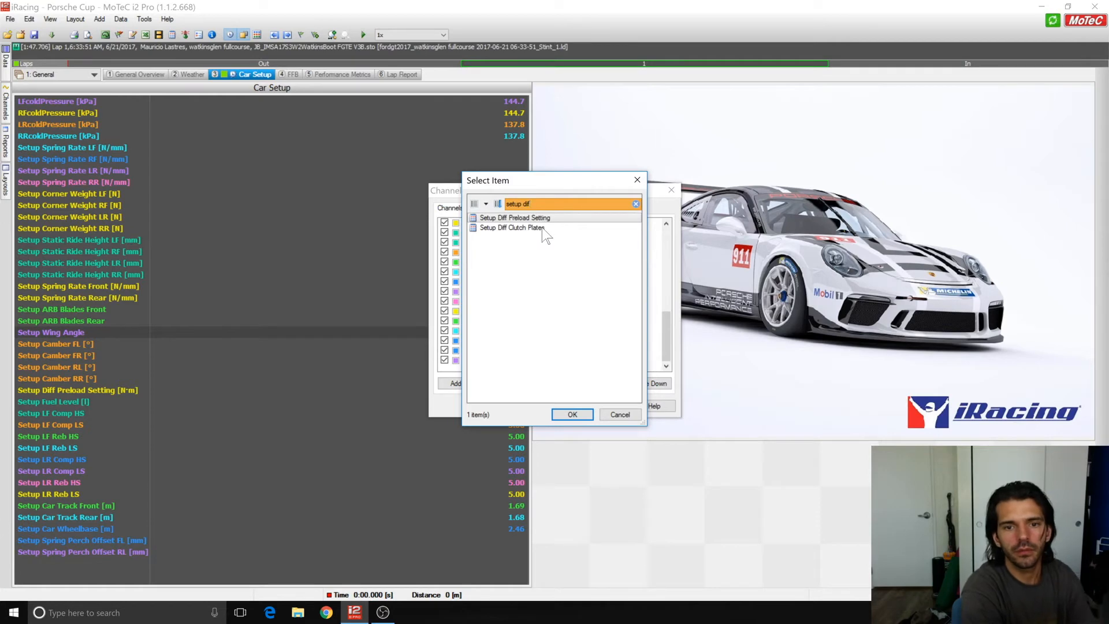
{"action": "double_click", "coordinate": [542, 229]}
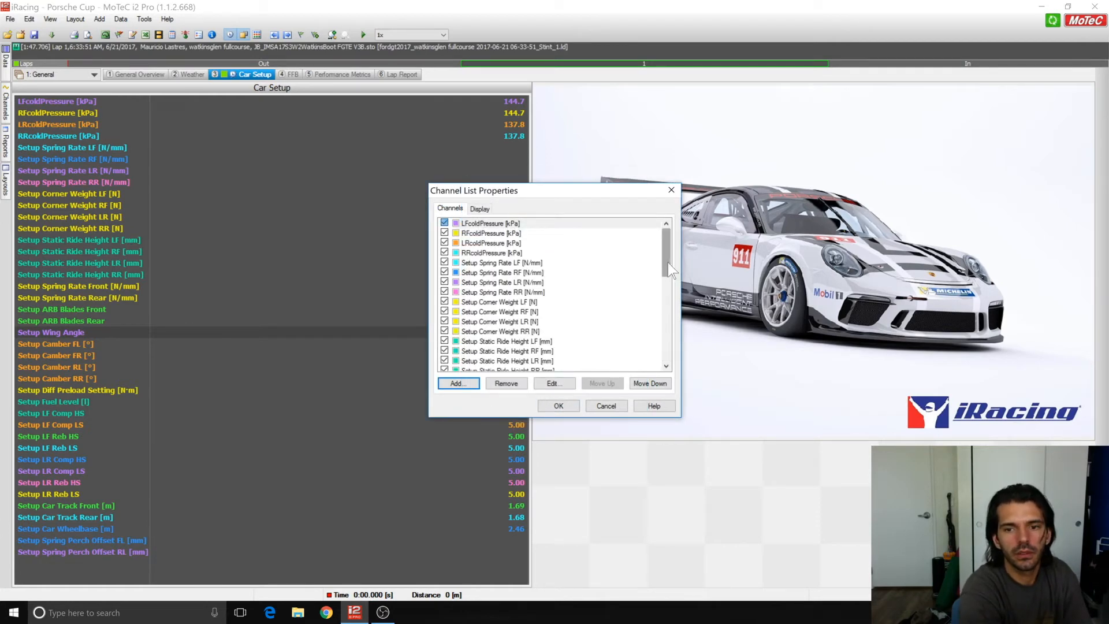
{"action": "left_click_drag", "start_coordinate": [668, 263], "coordinate": [677, 368]}
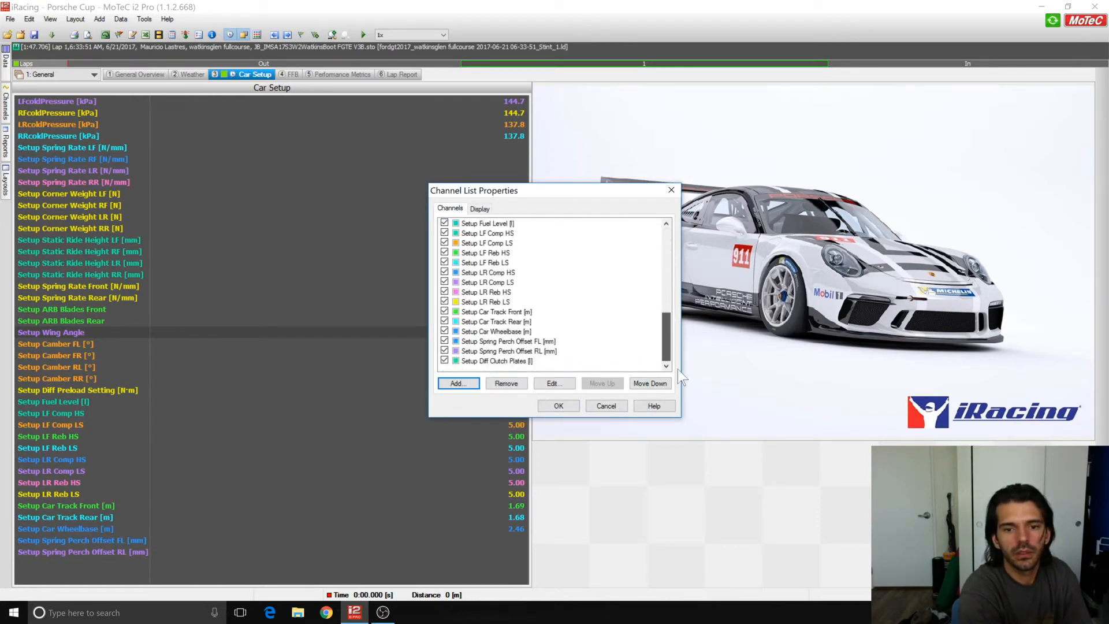
{"action": "left_click", "coordinate": [558, 405]}
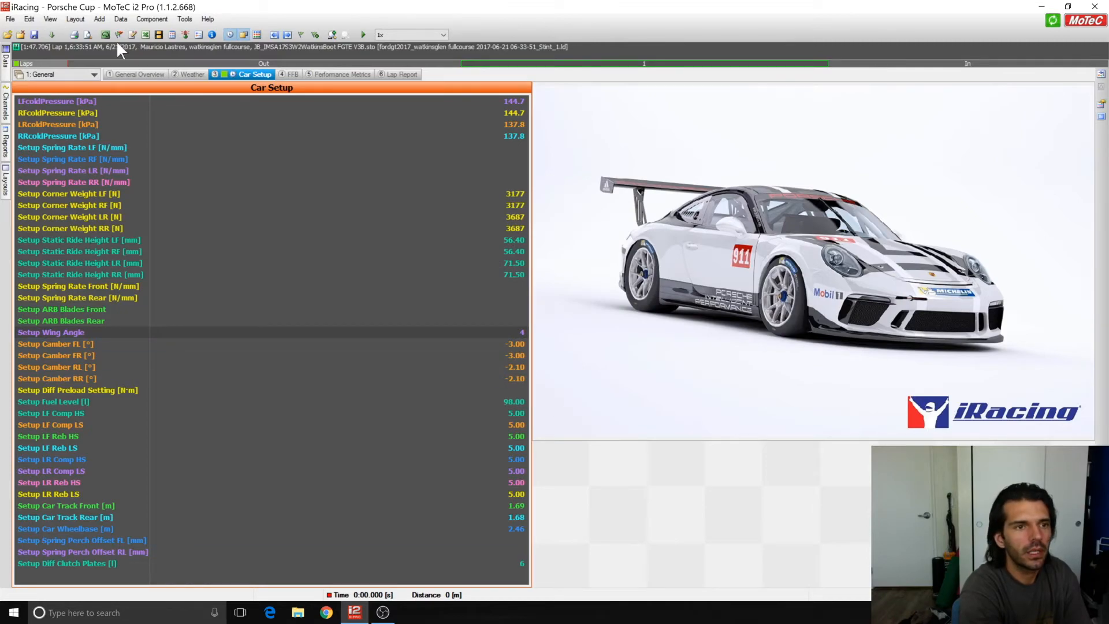
Set the Setup Diff Clutch Plates math channel's quantity to Unitless, save it and close the maths editor
{"action": "left_click", "coordinate": [172, 35]}
{"action": "left_click", "coordinate": [432, 509]}
{"action": "double_click", "coordinate": [432, 509]}
{"action": "left_click", "coordinate": [545, 56]}
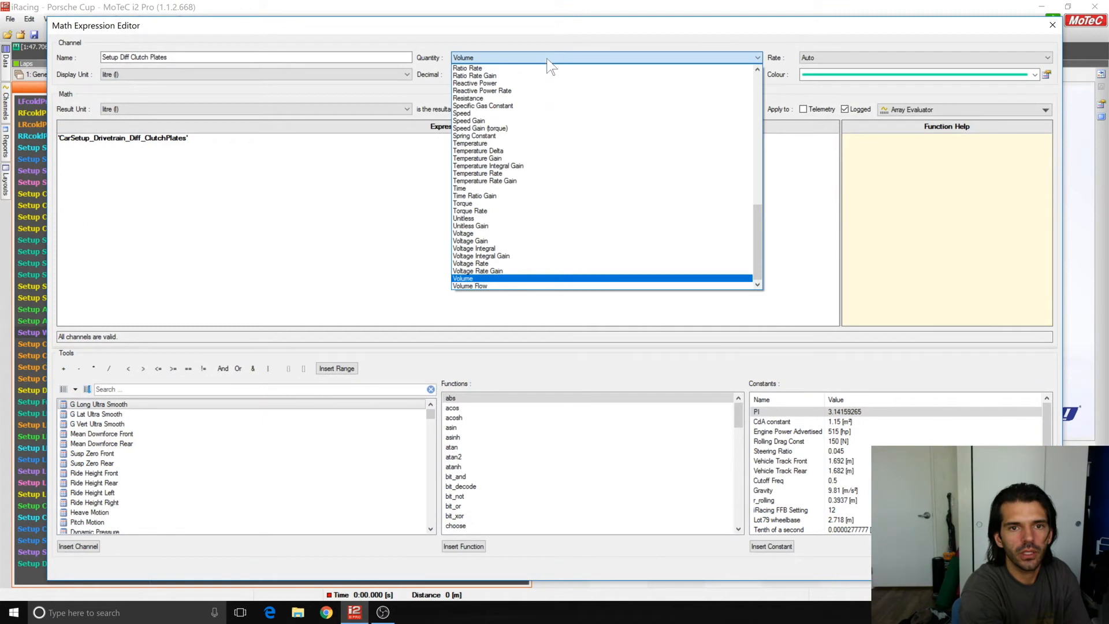
{"action": "left_click_drag", "start_coordinate": [754, 222], "coordinate": [758, 260]}
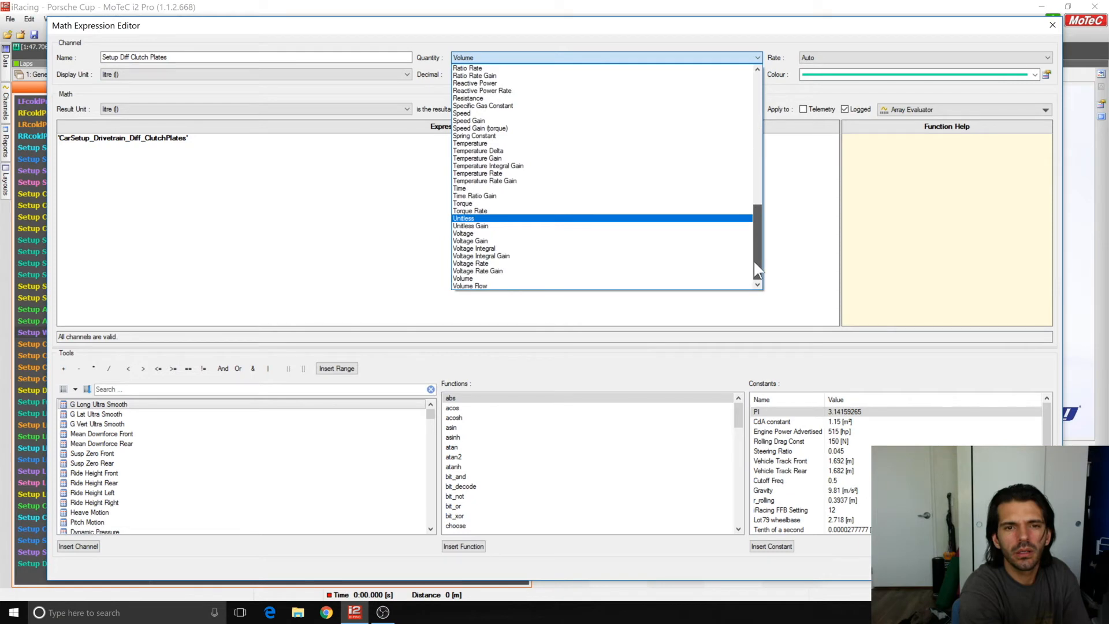
{"action": "left_click", "coordinate": [503, 219]}
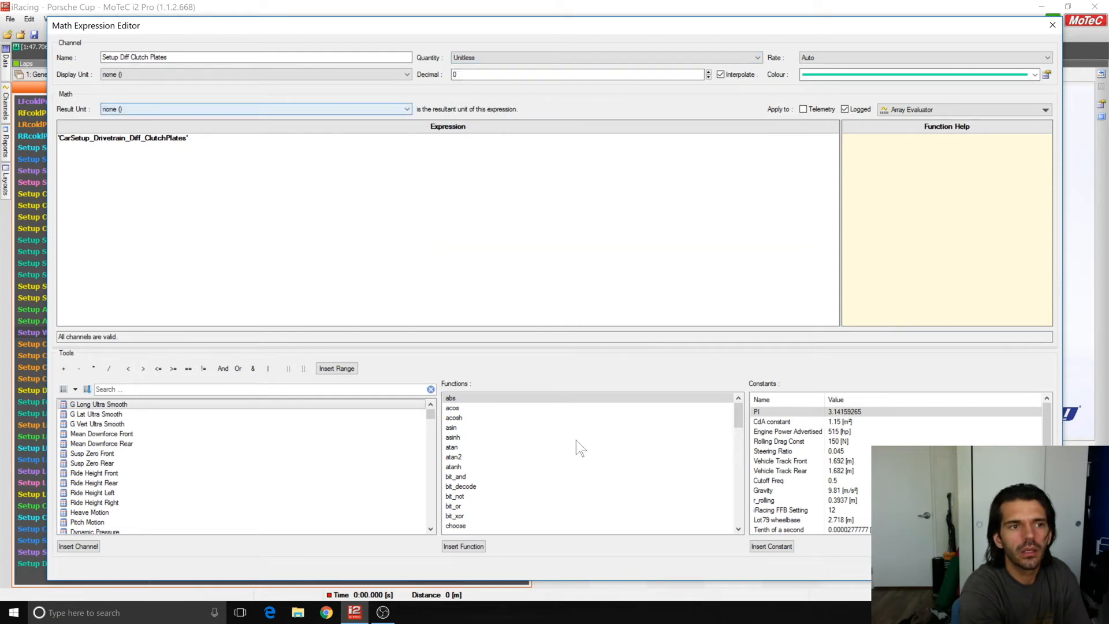
{"action": "left_click", "coordinate": [982, 568]}
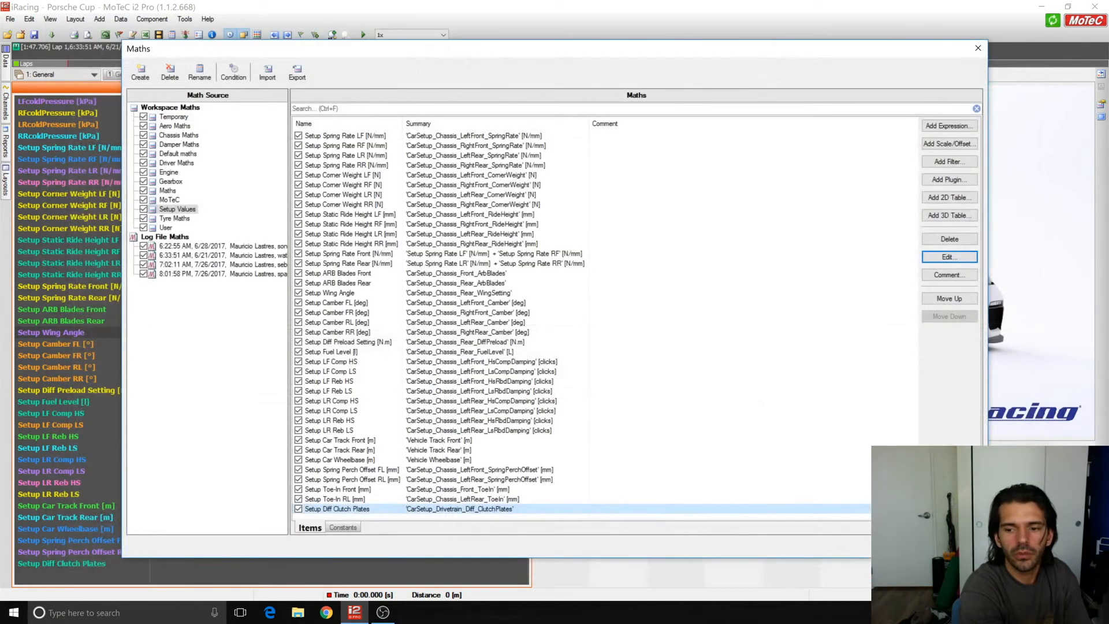
{"action": "left_click", "coordinate": [914, 546]}
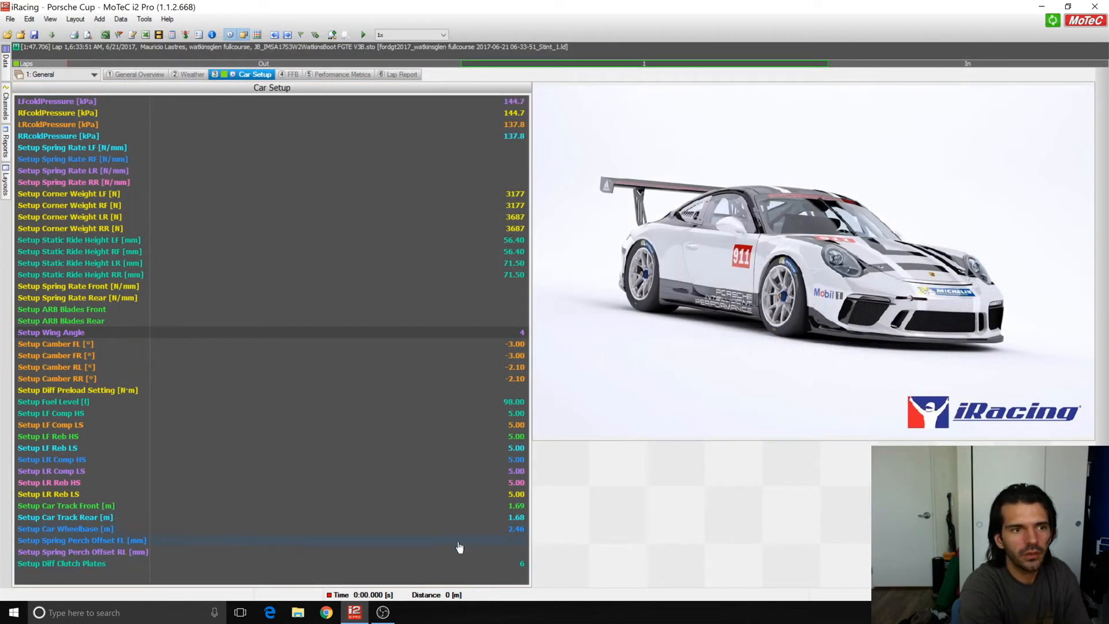
Reveal the list of loaded laps and widen it to show the log file names
{"action": "left_click", "coordinate": [7, 74]}
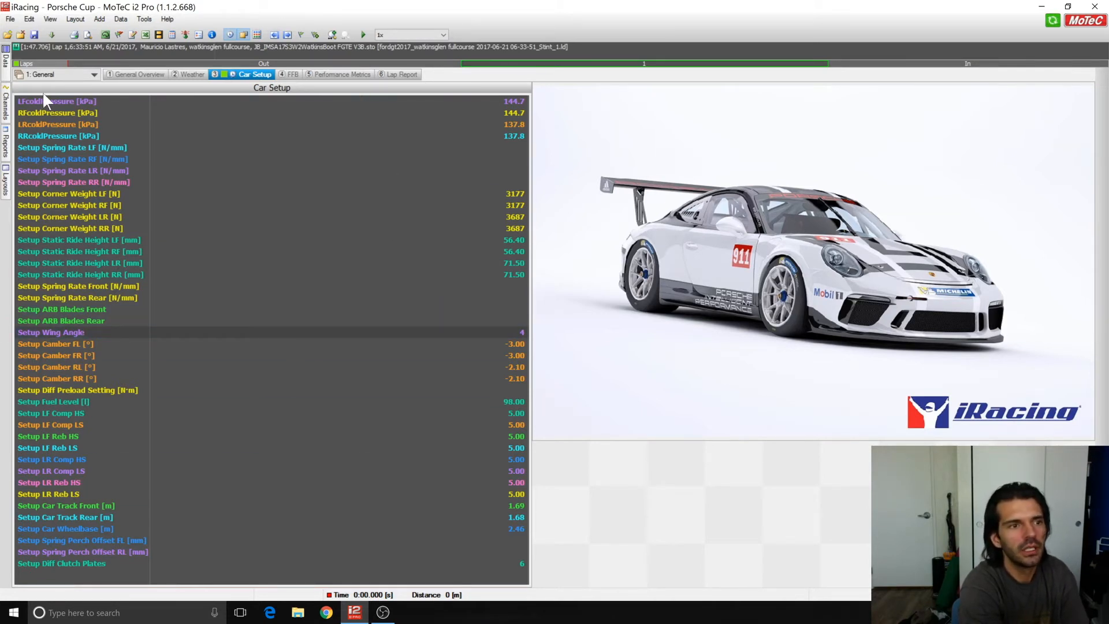
{"action": "mouse_move", "coordinate": [5, 58]}
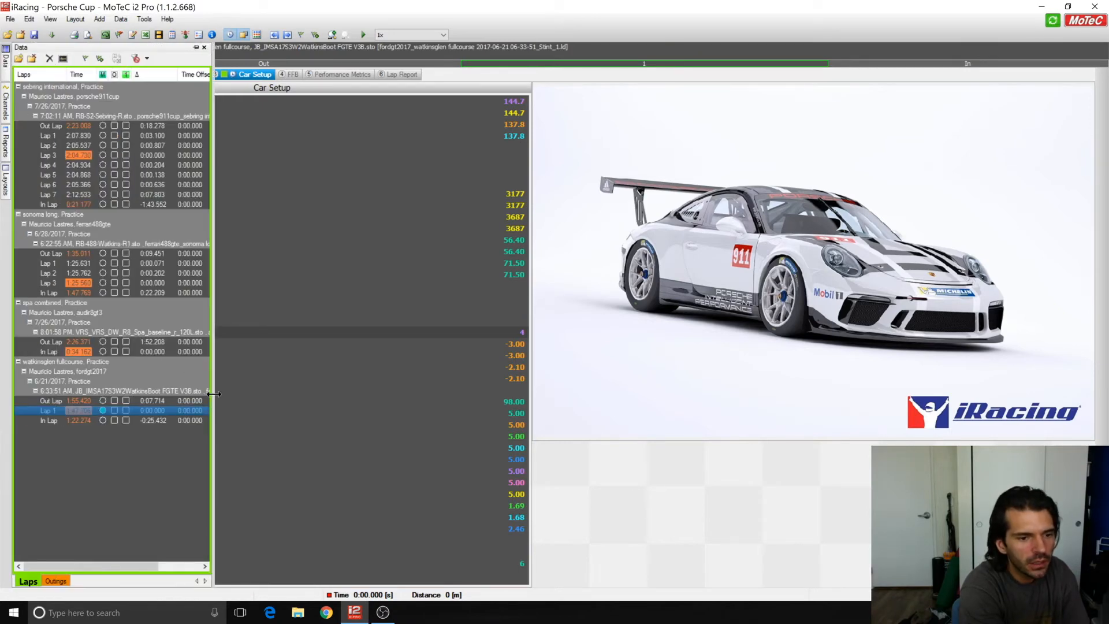
{"action": "left_click_drag", "start_coordinate": [212, 394], "coordinate": [363, 408]}
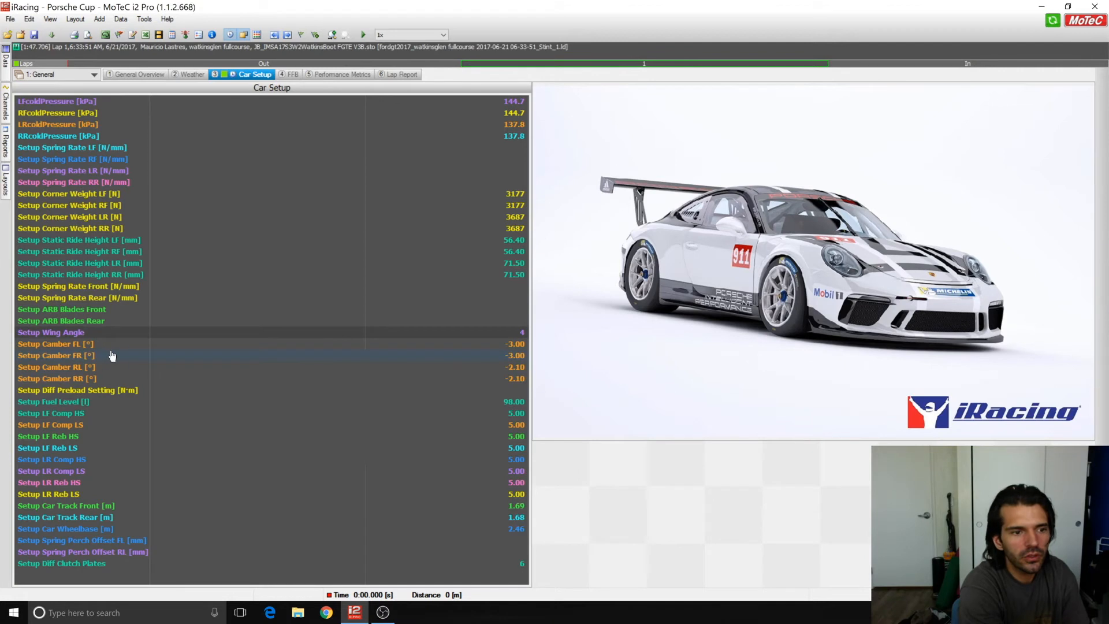
Examine the ARB blade and spring rate rows on the Car Setup worksheet for the Ford GT lap
{"action": "left_click", "coordinate": [138, 314]}
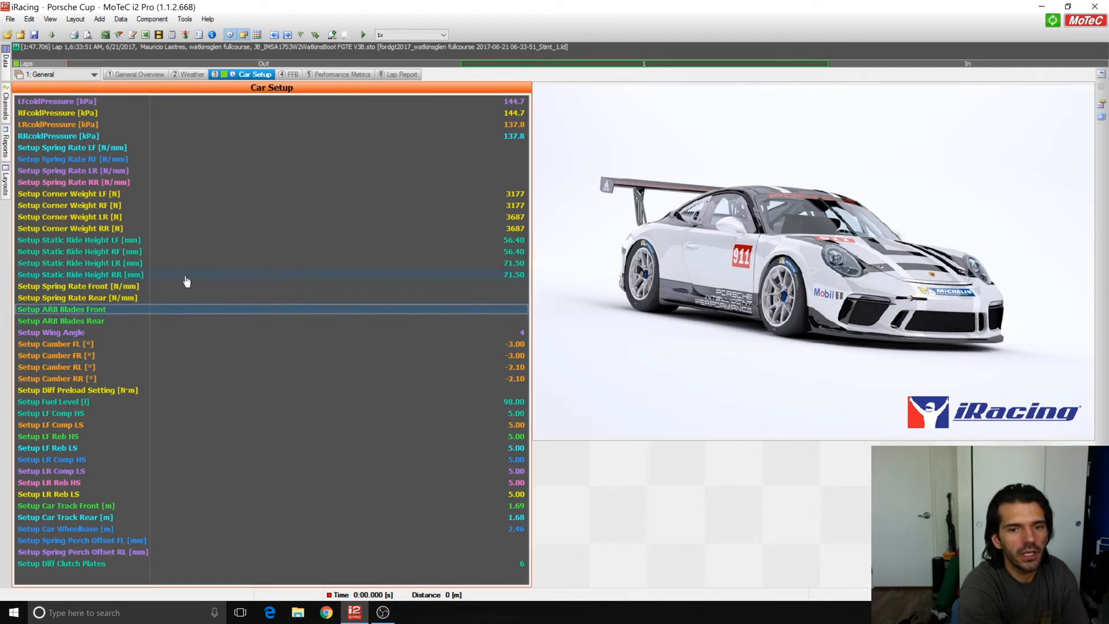
{"action": "left_click", "coordinate": [184, 298]}
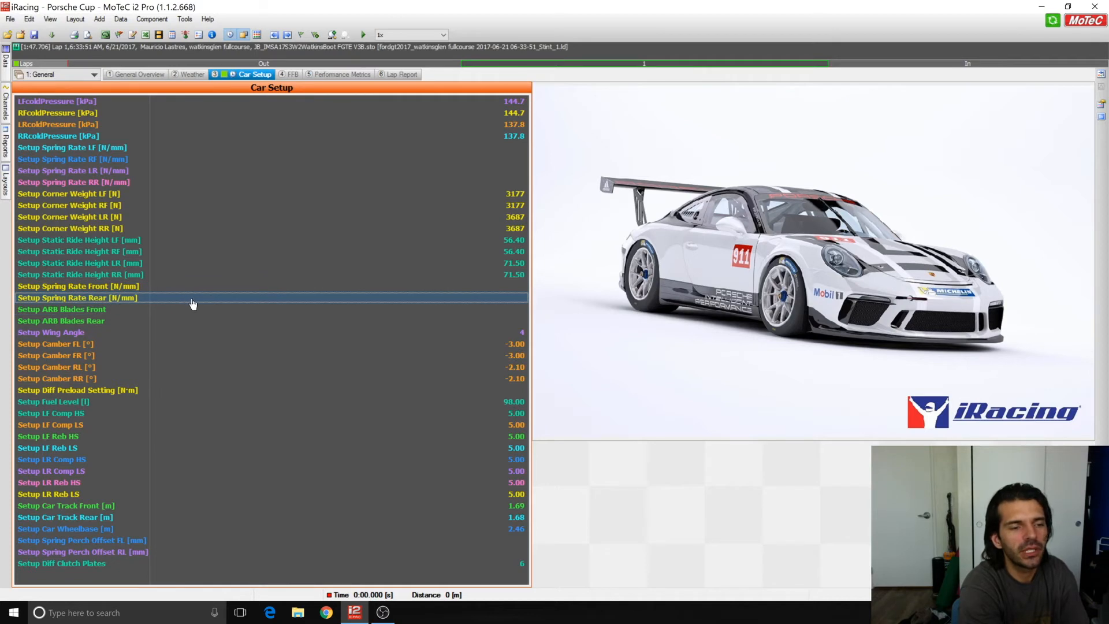
{"action": "left_click", "coordinate": [209, 182]}
{"action": "left_click", "coordinate": [192, 163]}
{"action": "left_click", "coordinate": [190, 171]}
{"action": "left_click", "coordinate": [192, 149]}
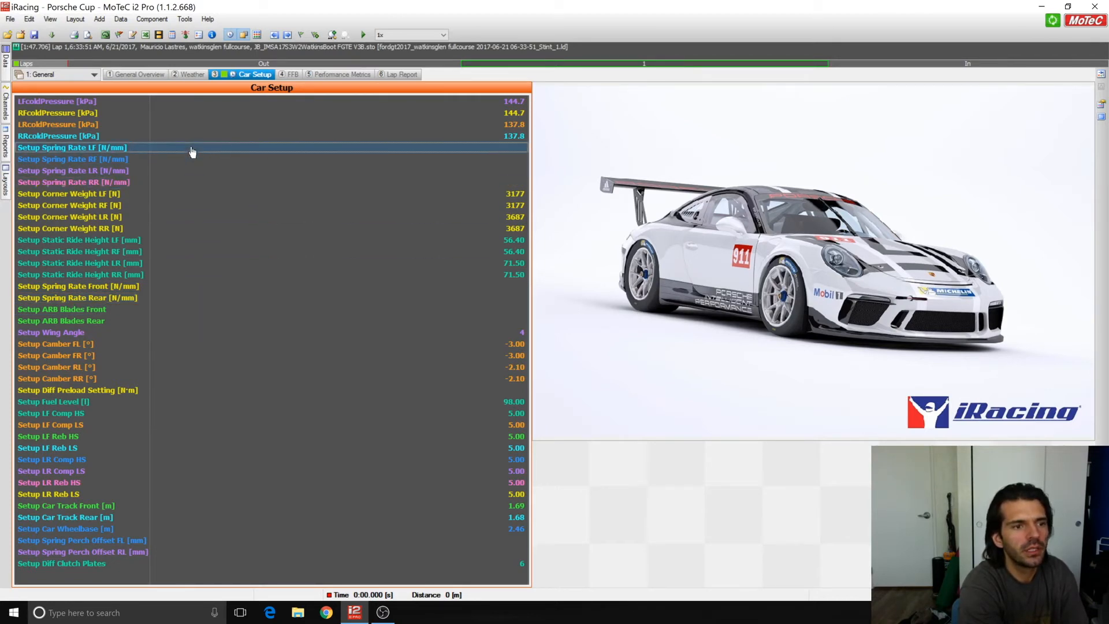
{"action": "left_click", "coordinate": [193, 161]}
{"action": "left_click", "coordinate": [193, 172]}
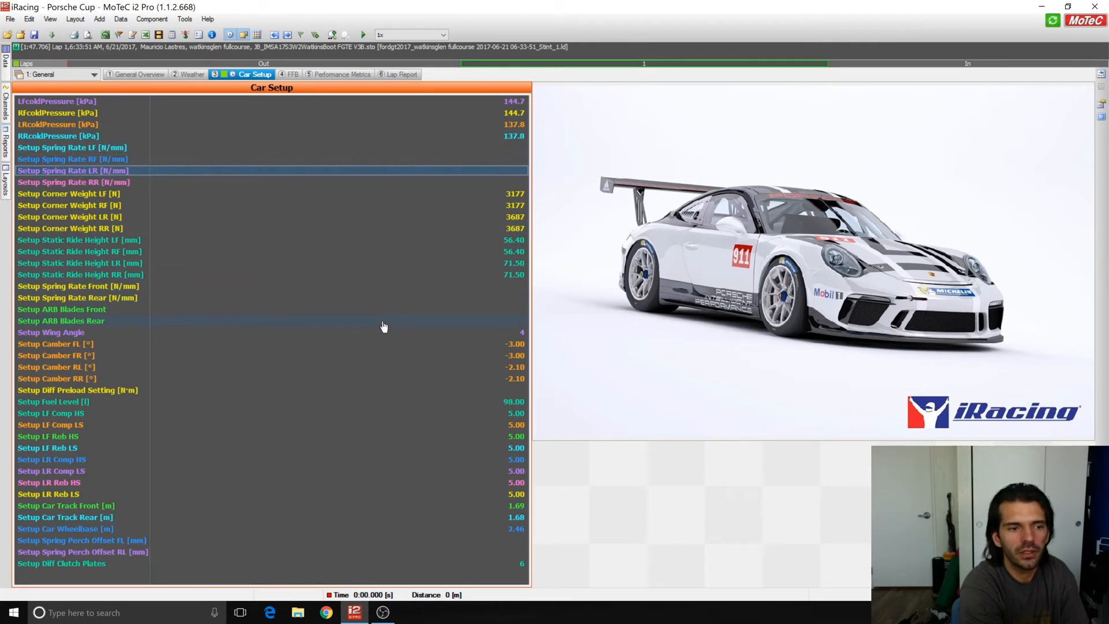
Load the in lap of the audir8gt3 Spa log as the main lap and check its spring rate rows
{"action": "mouse_move", "coordinate": [5, 64]}
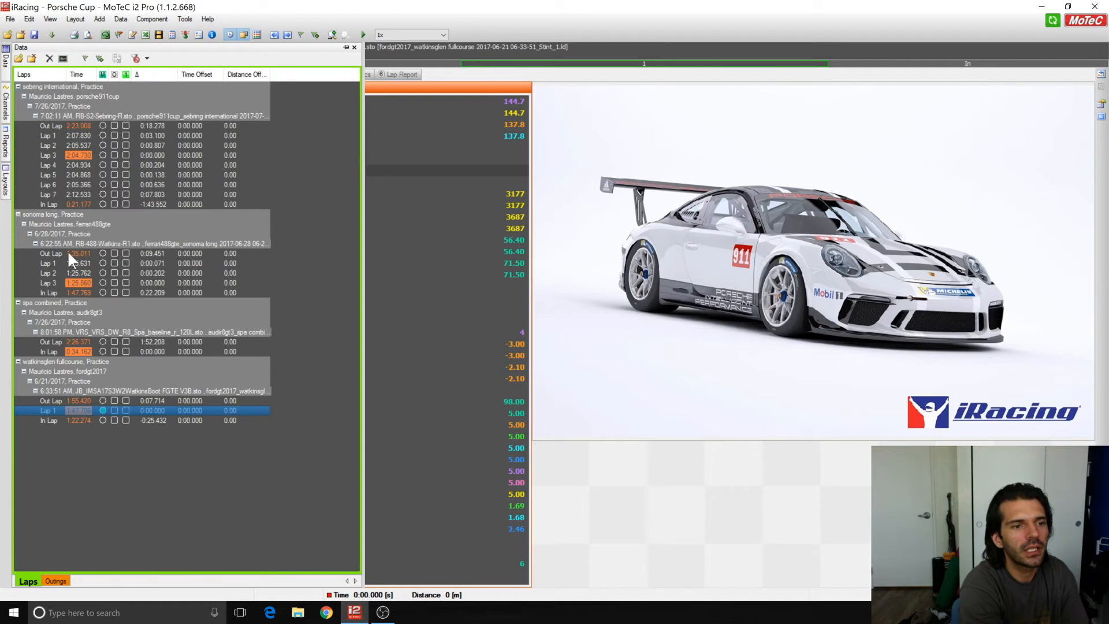
{"action": "left_click", "coordinate": [102, 349]}
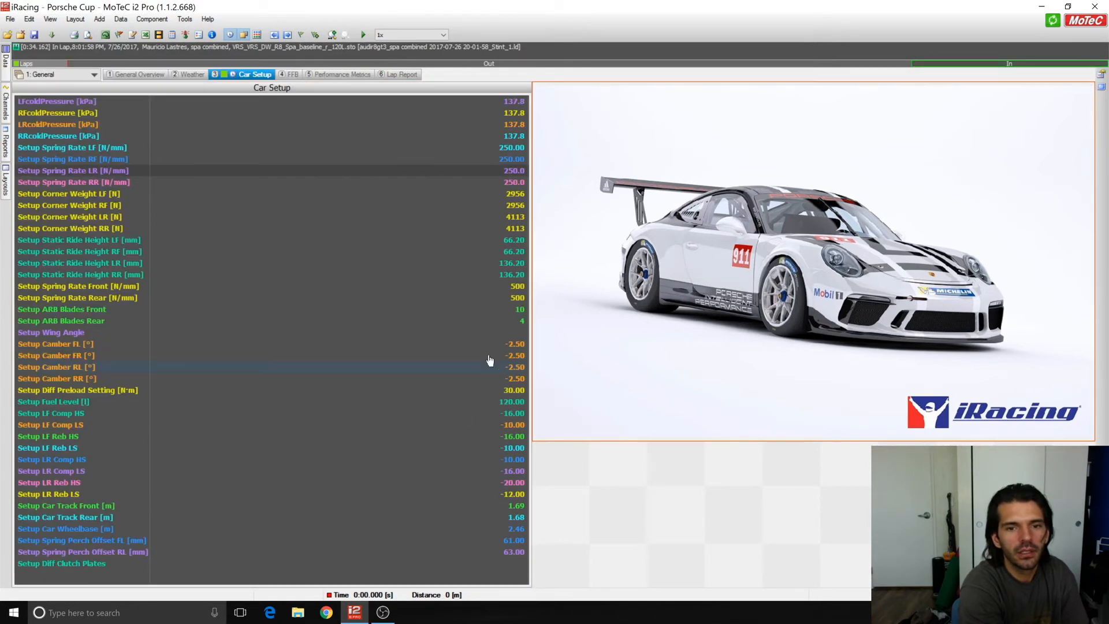
{"action": "left_click", "coordinate": [285, 182]}
{"action": "left_click", "coordinate": [310, 297]}
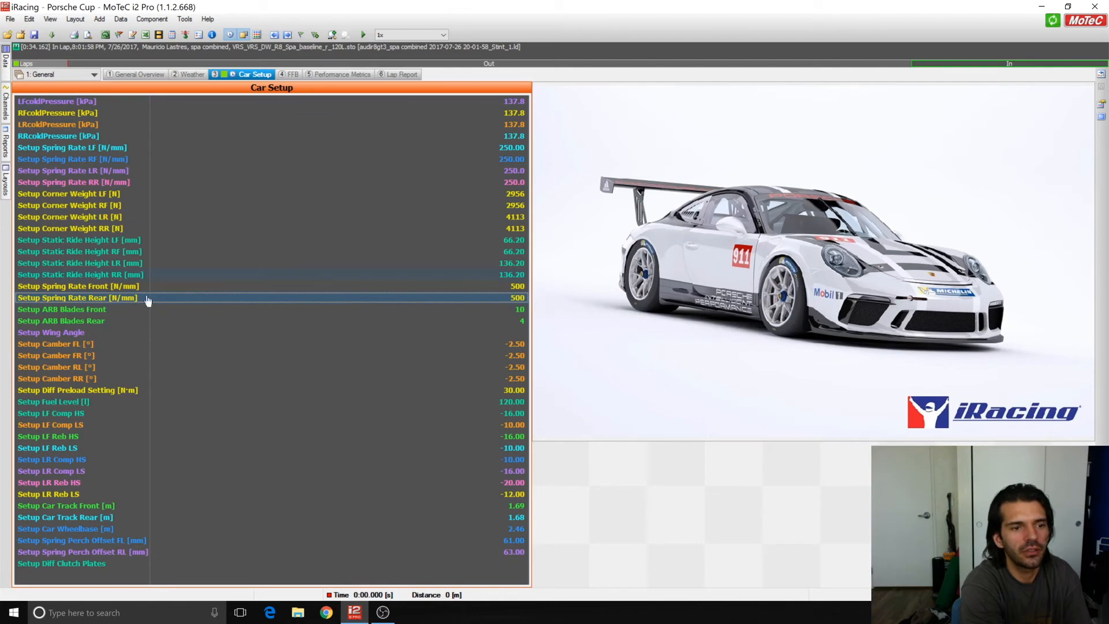
Load lap 3 of the ferrari488gte Sonoma log as the main lap and check its diff preload row
{"action": "left_click", "coordinate": [6, 58]}
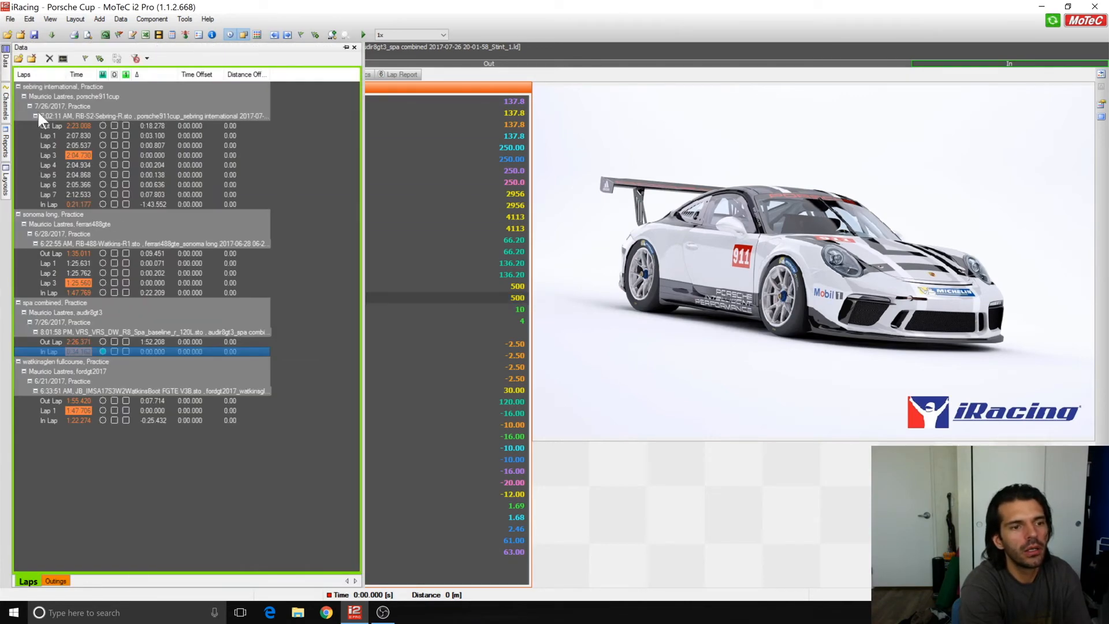
{"action": "left_click", "coordinate": [102, 282]}
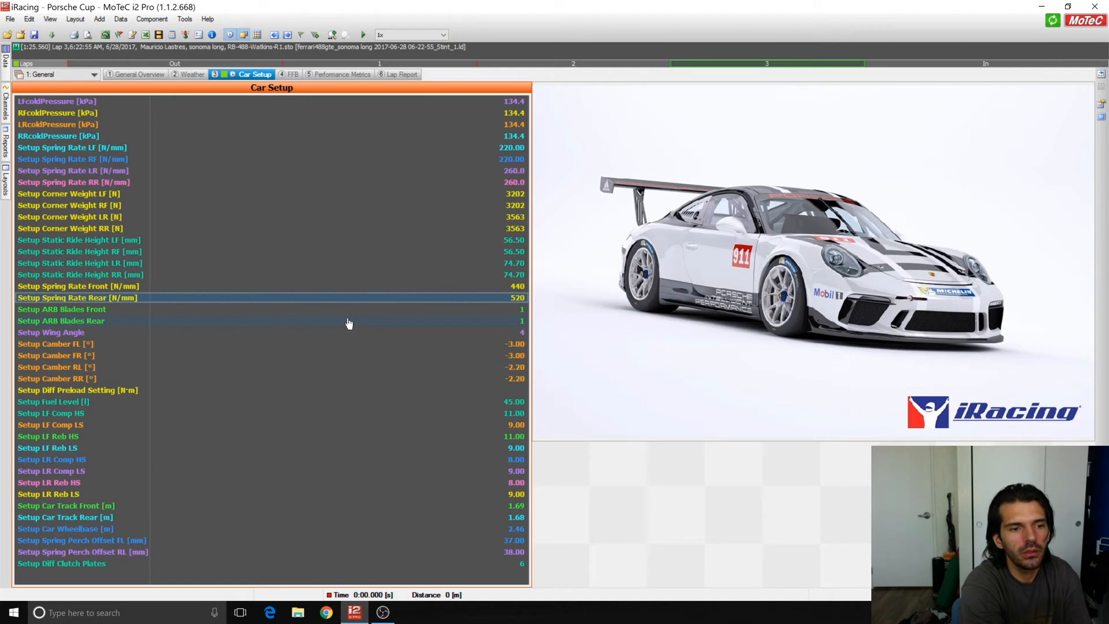
{"action": "left_click", "coordinate": [305, 391]}
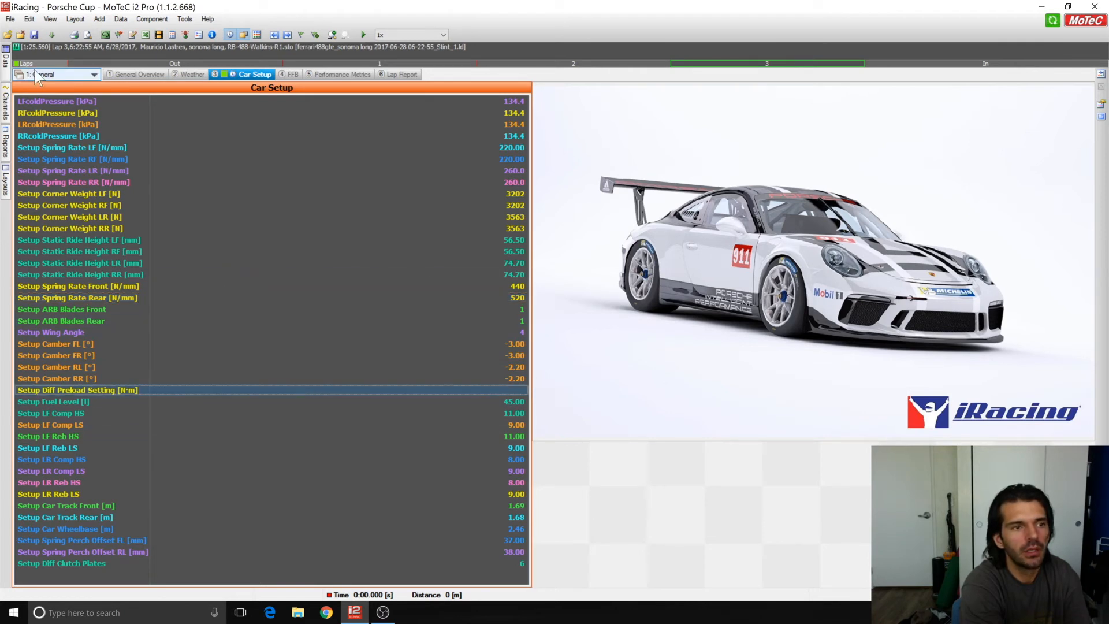
Load lap 3 of the porsche911cup Sebring log as the main lap and check its spring rate, diff preload and damper rows
{"action": "left_click", "coordinate": [7, 61]}
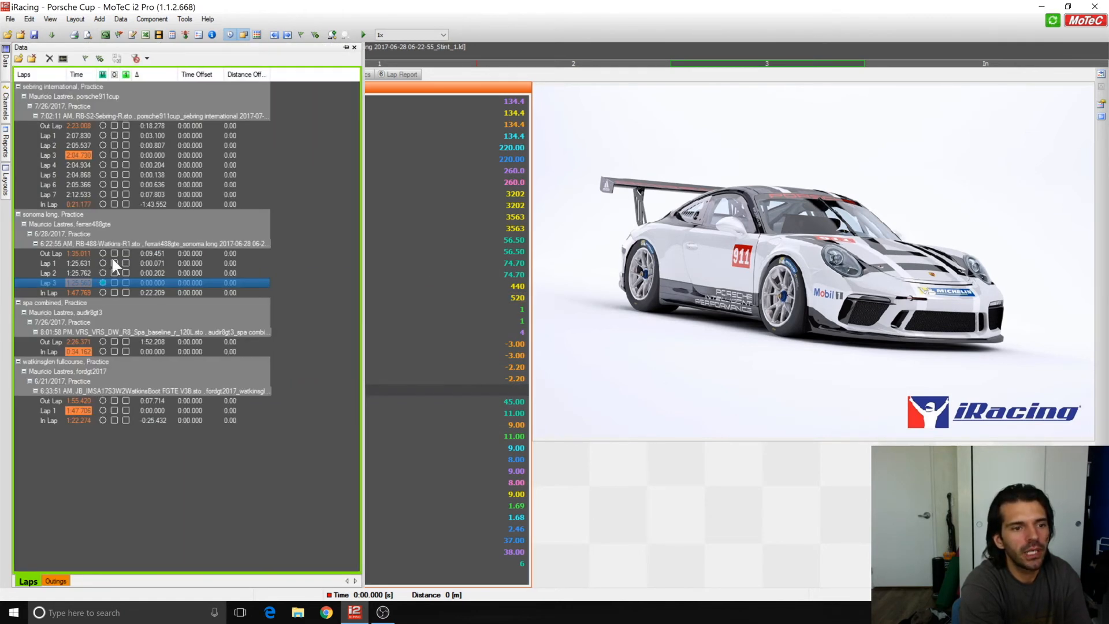
{"action": "left_click", "coordinate": [100, 154]}
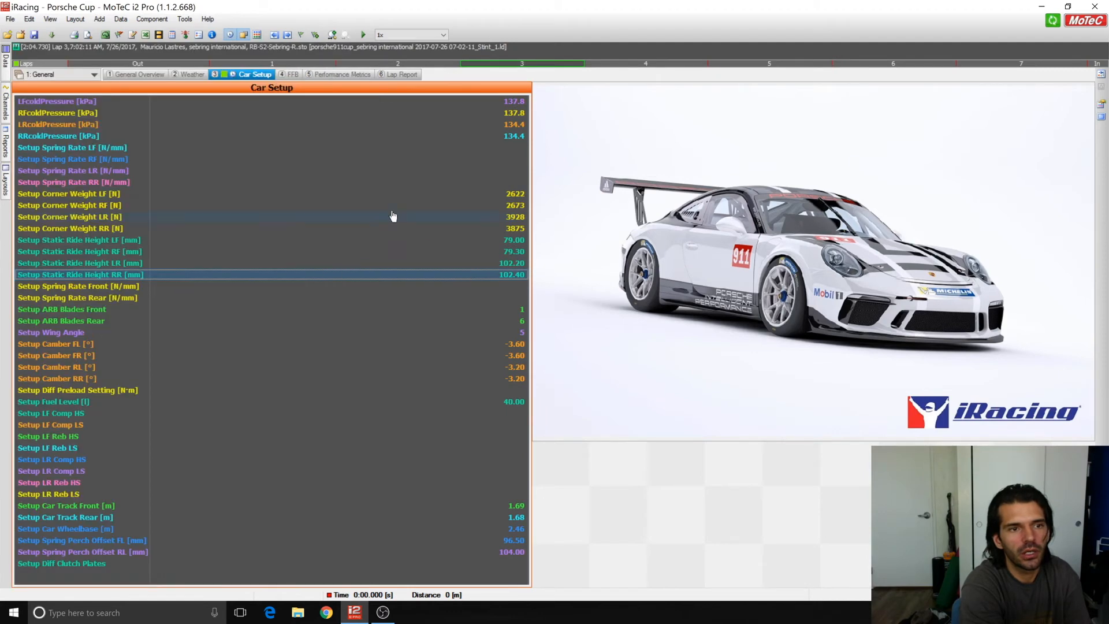
{"action": "left_click", "coordinate": [6, 61]}
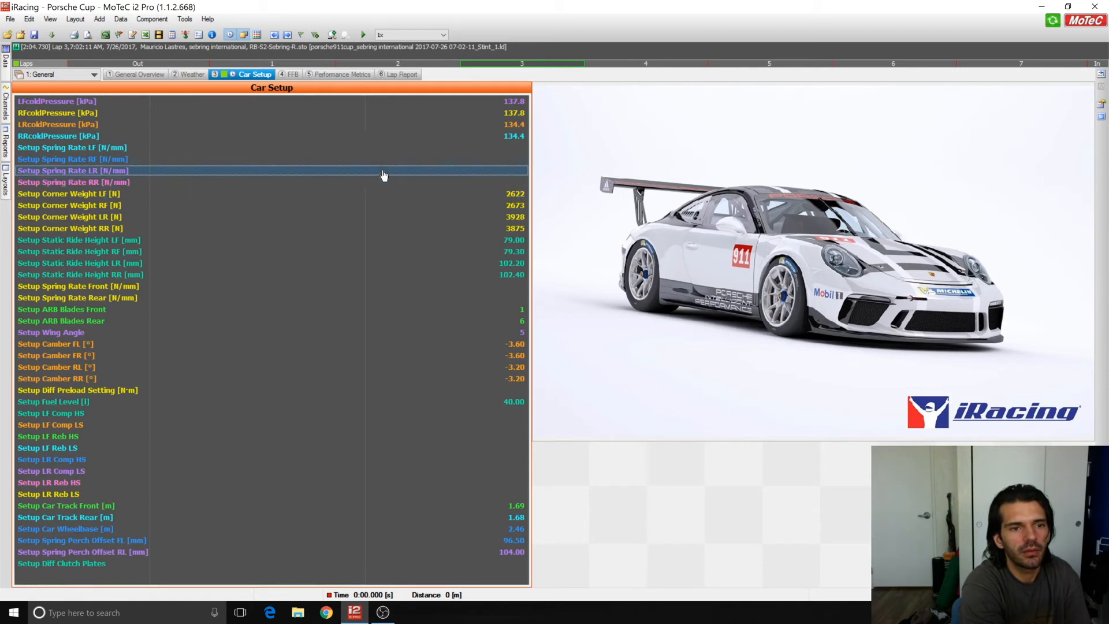
{"action": "left_click", "coordinate": [403, 297]}
{"action": "left_click", "coordinate": [440, 391]}
{"action": "left_click", "coordinate": [454, 415]}
{"action": "left_click", "coordinate": [443, 440]}
{"action": "left_click", "coordinate": [444, 469]}
{"action": "left_click", "coordinate": [446, 495]}
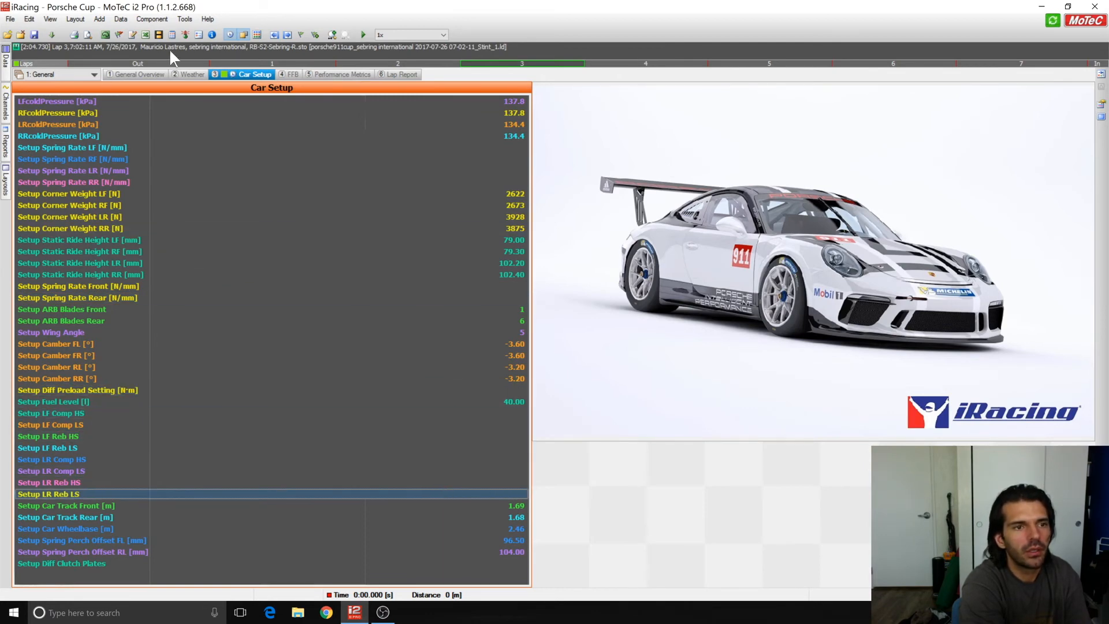
Open the Setup Diff Clutch Plates math expression and bring up the CarSetup channels in its channel list
{"action": "left_click", "coordinate": [173, 34]}
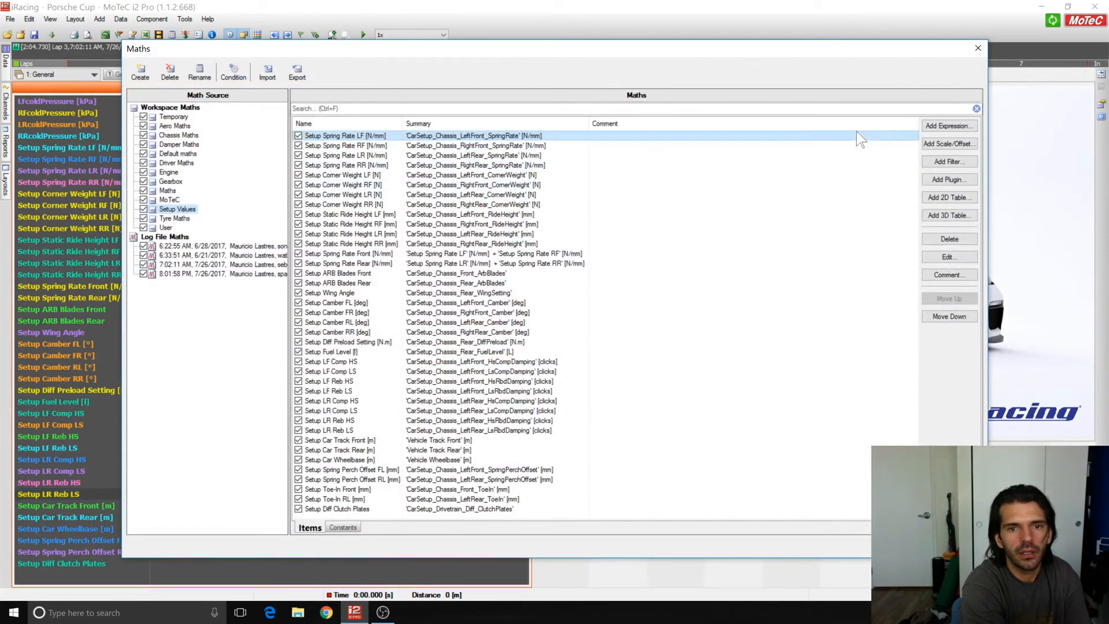
{"action": "double_click", "coordinate": [398, 509]}
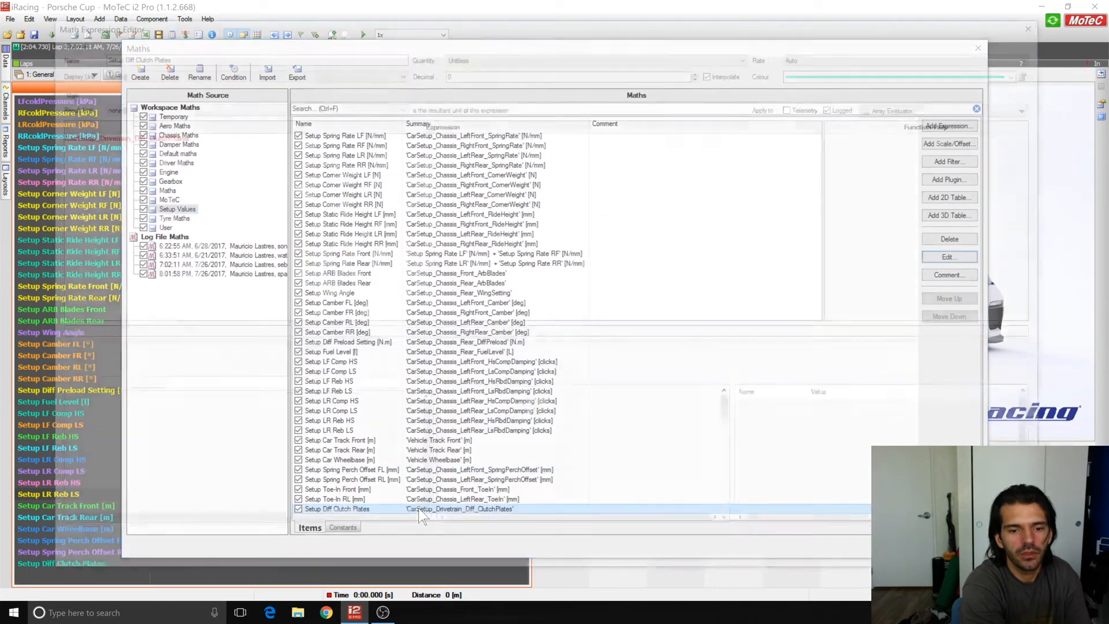
{"action": "left_click_drag", "start_coordinate": [431, 414], "coordinate": [394, 387]}
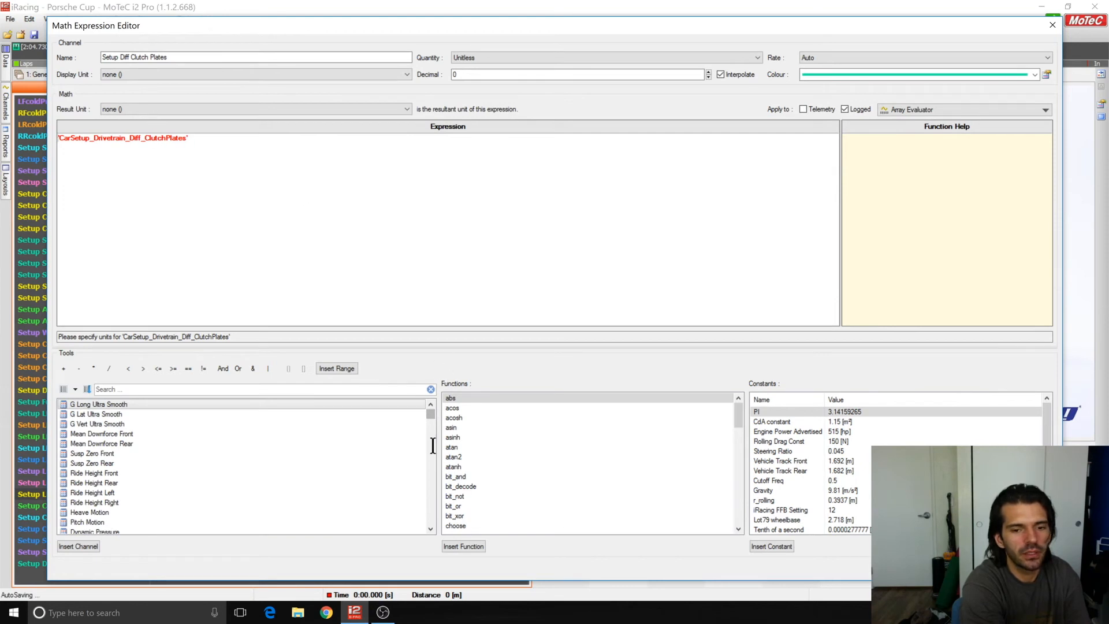
{"action": "left_click_drag", "start_coordinate": [432, 414], "coordinate": [439, 521]}
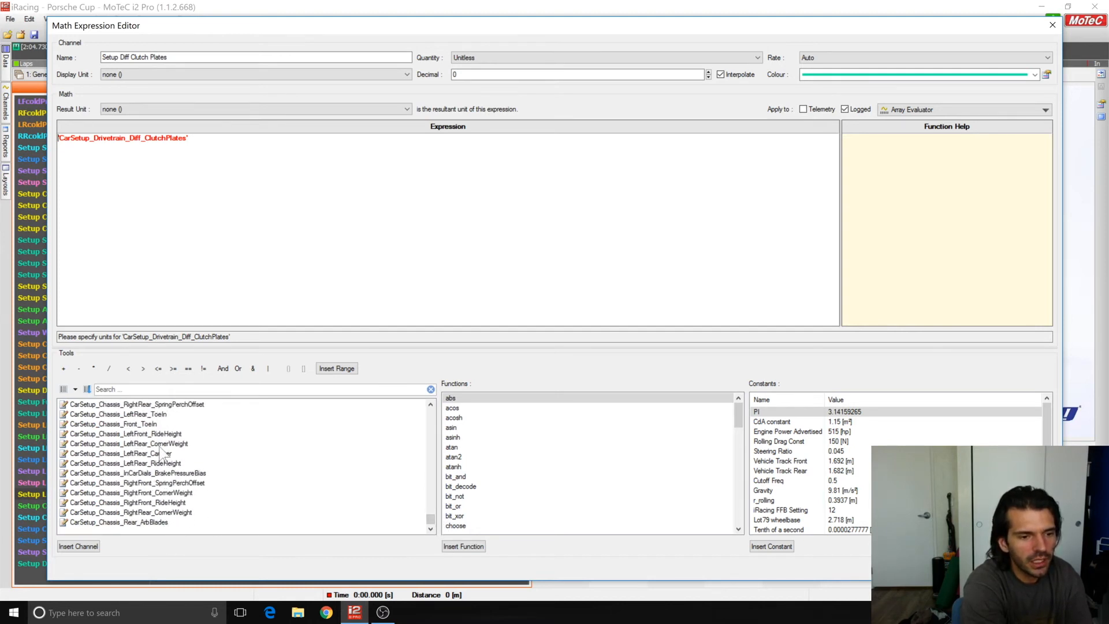
Examine which CarSetup channels the Porsche log provides in the expression's channel list, and close the math editor without changes
{"action": "left_click", "coordinate": [431, 406]}
{"action": "left_click", "coordinate": [431, 406]}
{"action": "left_click", "coordinate": [431, 405]}
{"action": "left_click", "coordinate": [430, 406]}
{"action": "left_click", "coordinate": [431, 406]}
{"action": "left_click", "coordinate": [430, 406]}
{"action": "left_click", "coordinate": [430, 405]}
{"action": "left_click", "coordinate": [430, 406]}
{"action": "left_click", "coordinate": [430, 405]}
{"action": "left_click", "coordinate": [430, 405]}
{"action": "left_click", "coordinate": [430, 405]}
{"action": "left_click", "coordinate": [431, 405]}
{"action": "left_click", "coordinate": [431, 405]}
{"action": "left_click", "coordinate": [430, 406]}
{"action": "left_click", "coordinate": [431, 406]}
{"action": "left_click", "coordinate": [430, 405]}
{"action": "left_click", "coordinate": [430, 406]}
{"action": "left_click", "coordinate": [430, 405]}
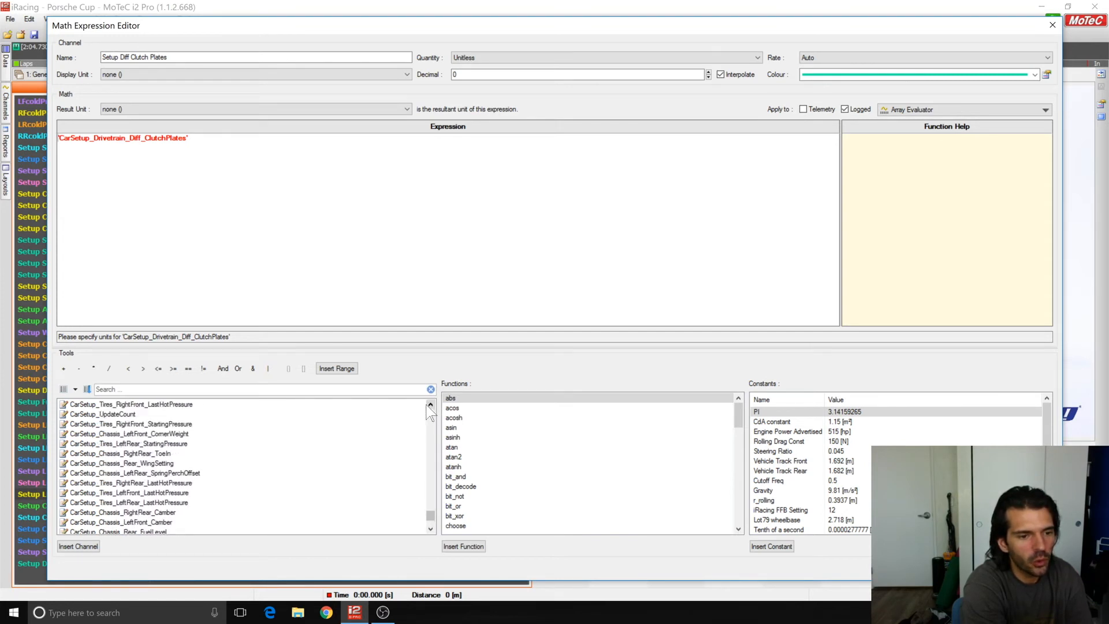
{"action": "left_click", "coordinate": [430, 406]}
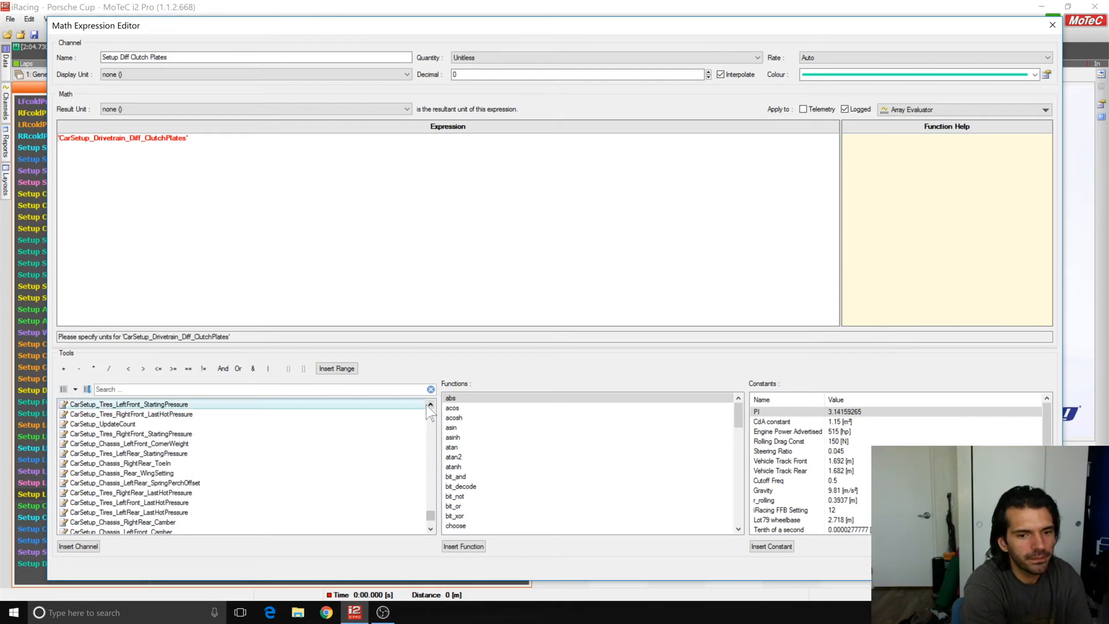
{"action": "left_click", "coordinate": [430, 406]}
{"action": "left_click", "coordinate": [430, 406]}
{"action": "left_click", "coordinate": [430, 405]}
{"action": "left_click", "coordinate": [431, 406]}
{"action": "left_click", "coordinate": [431, 405]}
{"action": "left_click", "coordinate": [430, 406]}
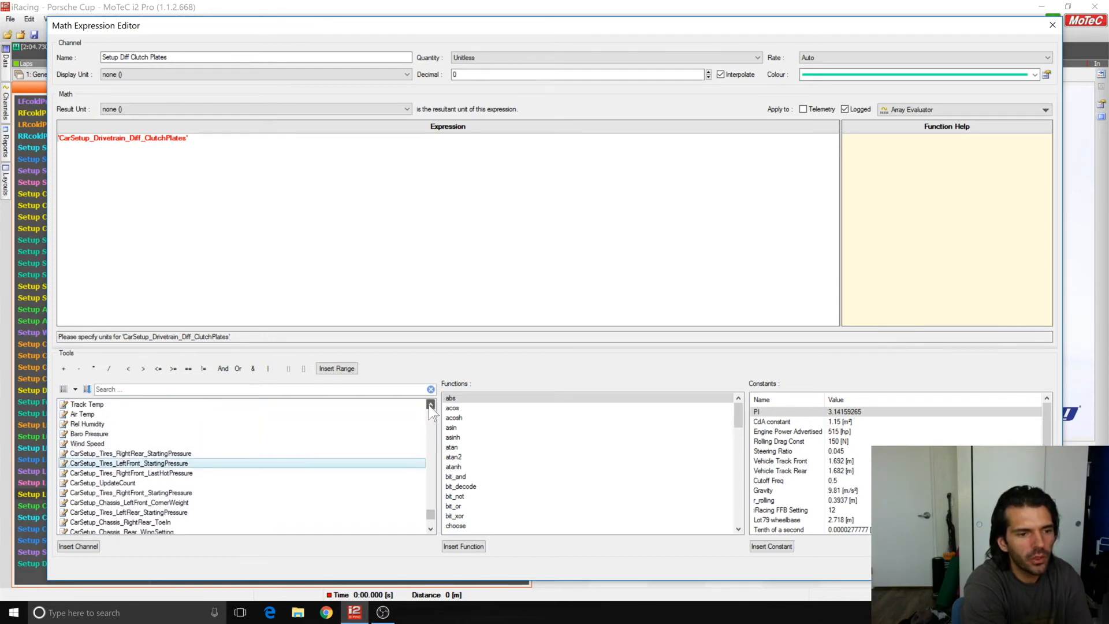
{"action": "left_click", "coordinate": [983, 569]}
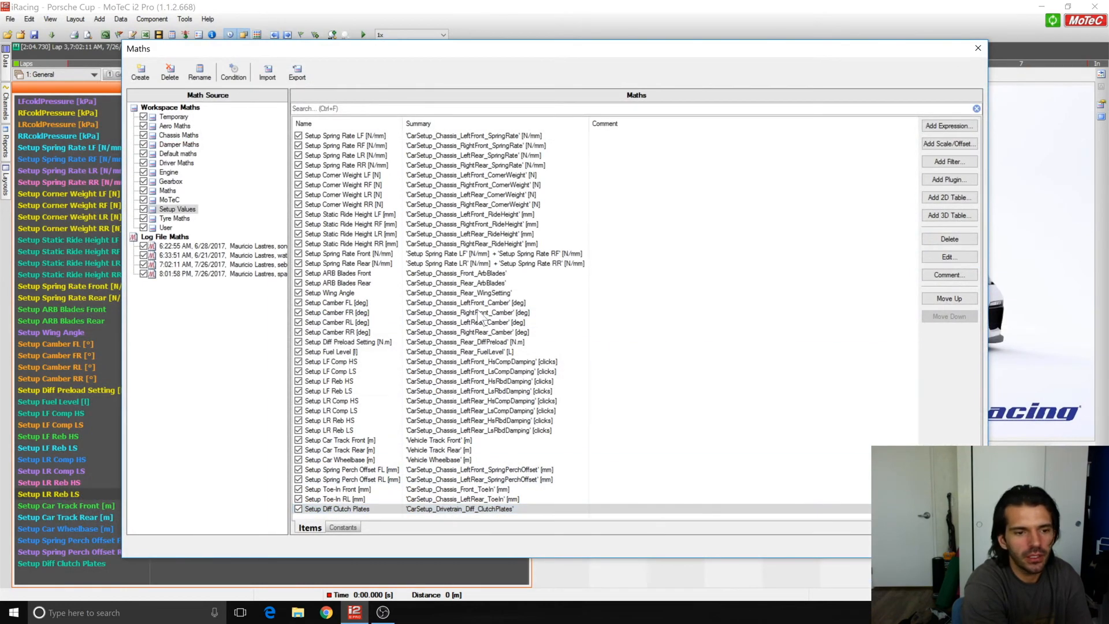
{"action": "left_click", "coordinate": [950, 546]}
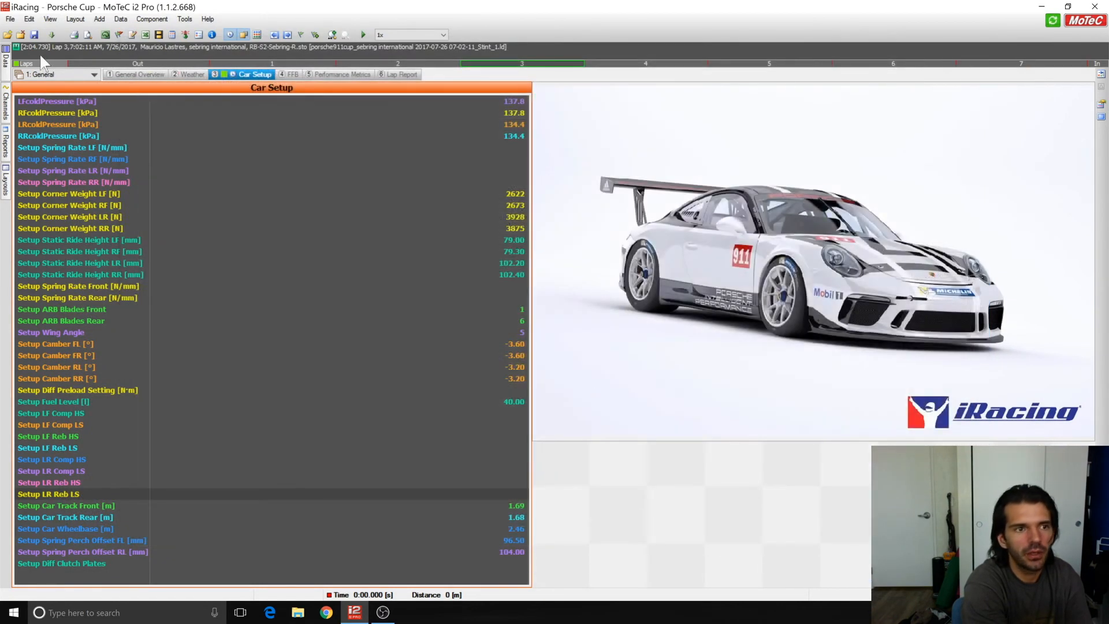
Load lap 2 of the ferrari488gte Sonoma log as the main lap and check its damper and wing angle rows
{"action": "mouse_move", "coordinate": [7, 58]}
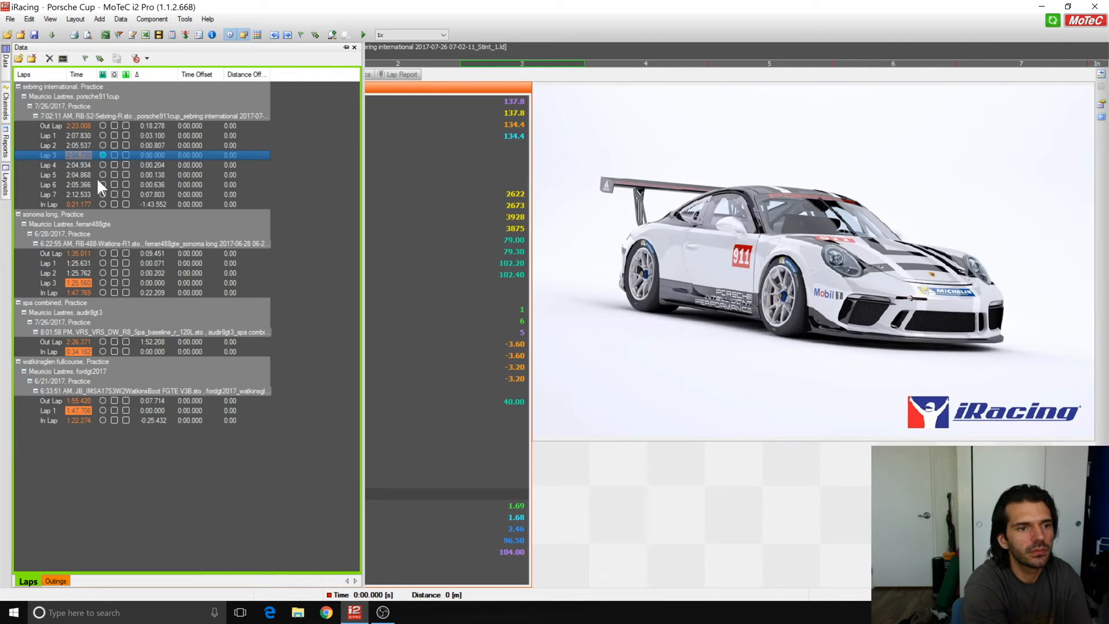
{"action": "left_click", "coordinate": [101, 269]}
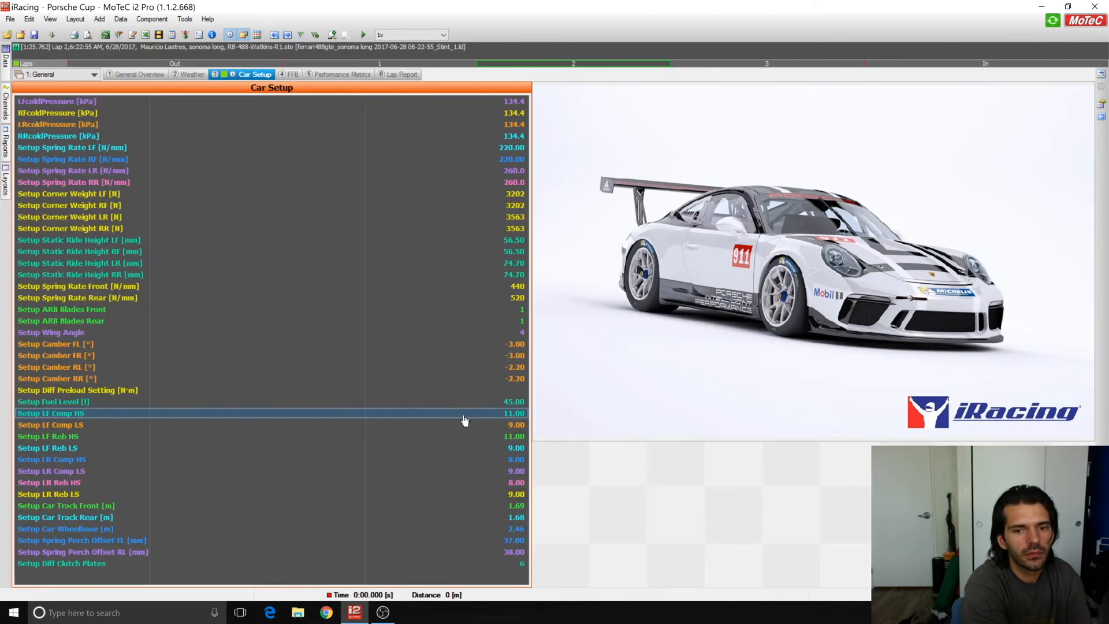
{"action": "left_click", "coordinate": [168, 336]}
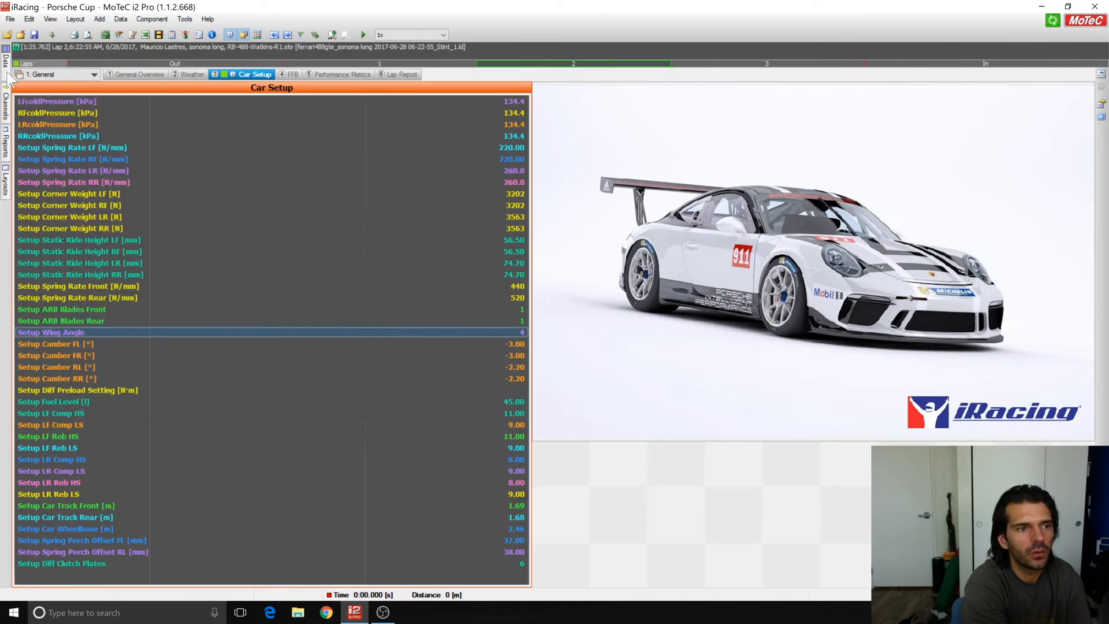
Load the in lap of the audir8gt3 Spa log as the main lap and check its wing angle row
{"action": "mouse_move", "coordinate": [6, 57]}
{"action": "left_click", "coordinate": [103, 349]}
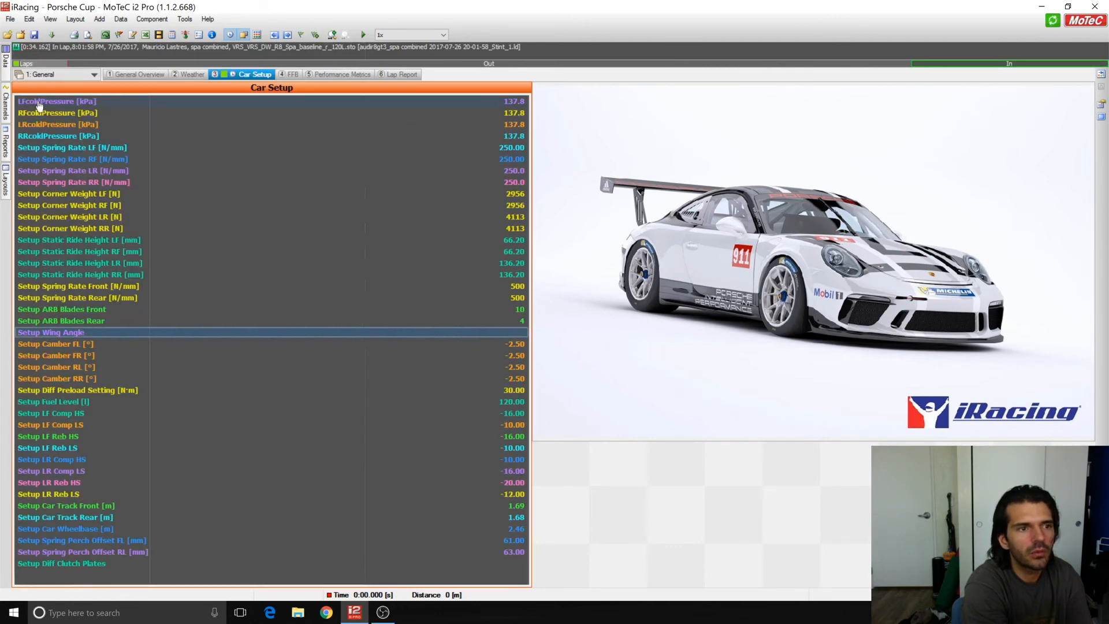
{"action": "mouse_move", "coordinate": [7, 78]}
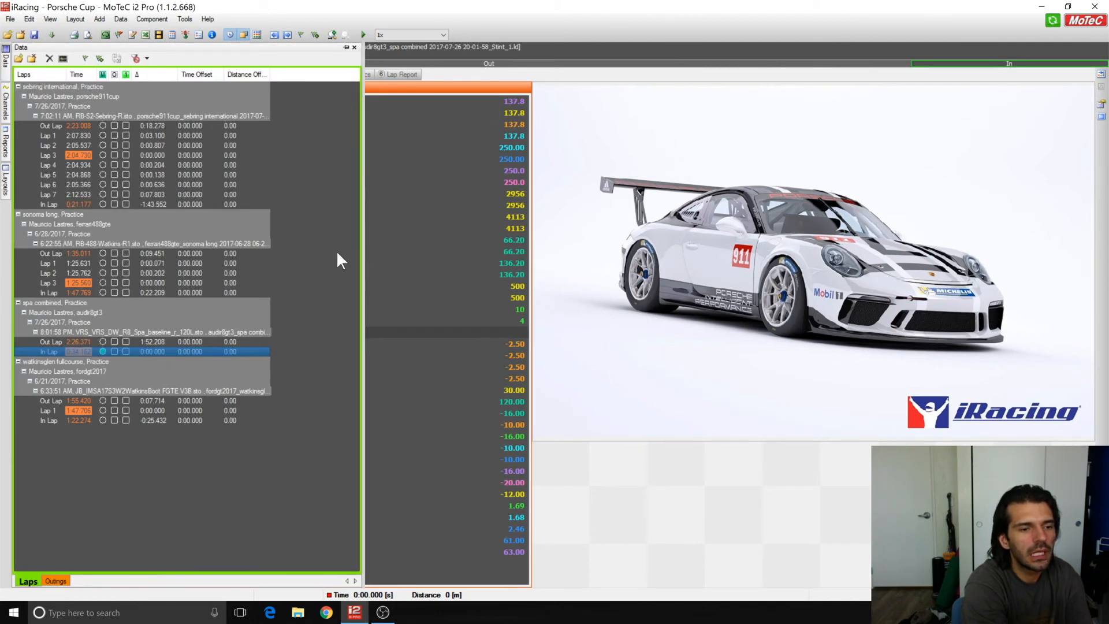
Open the Setup Wing Angle expression, filter its channels by "cars" and look for a wing setting channel in the Audi log
{"action": "left_click", "coordinate": [169, 34]}
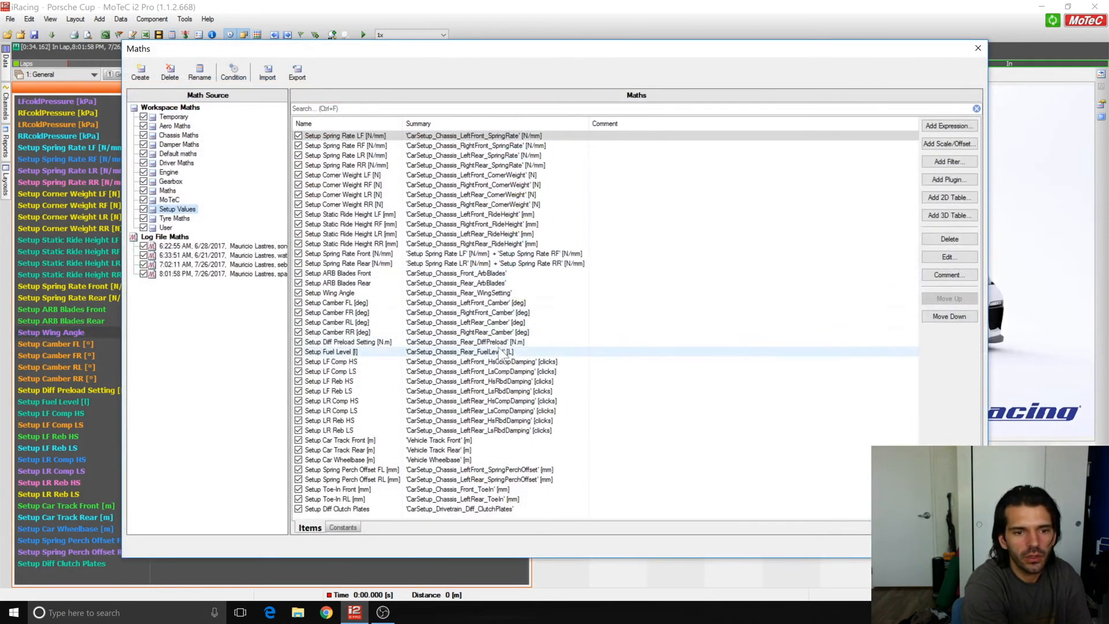
{"action": "double_click", "coordinate": [438, 293]}
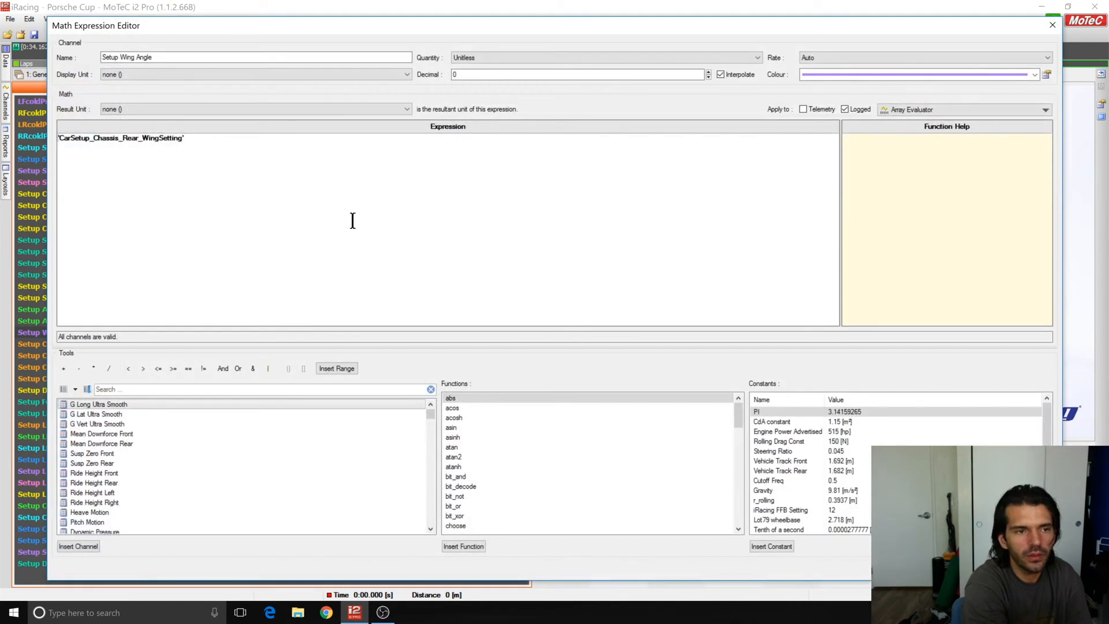
{"action": "left_click_drag", "start_coordinate": [428, 413], "coordinate": [438, 526]}
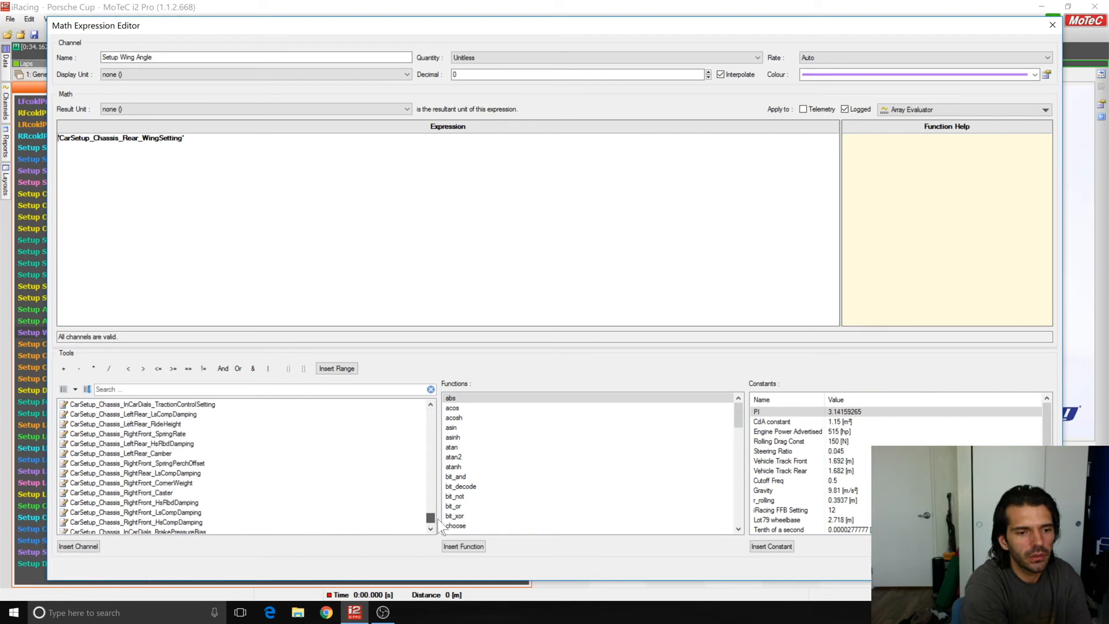
{"action": "type", "text": "cars"}
{"action": "left_click_drag", "start_coordinate": [431, 513], "coordinate": [432, 526]}
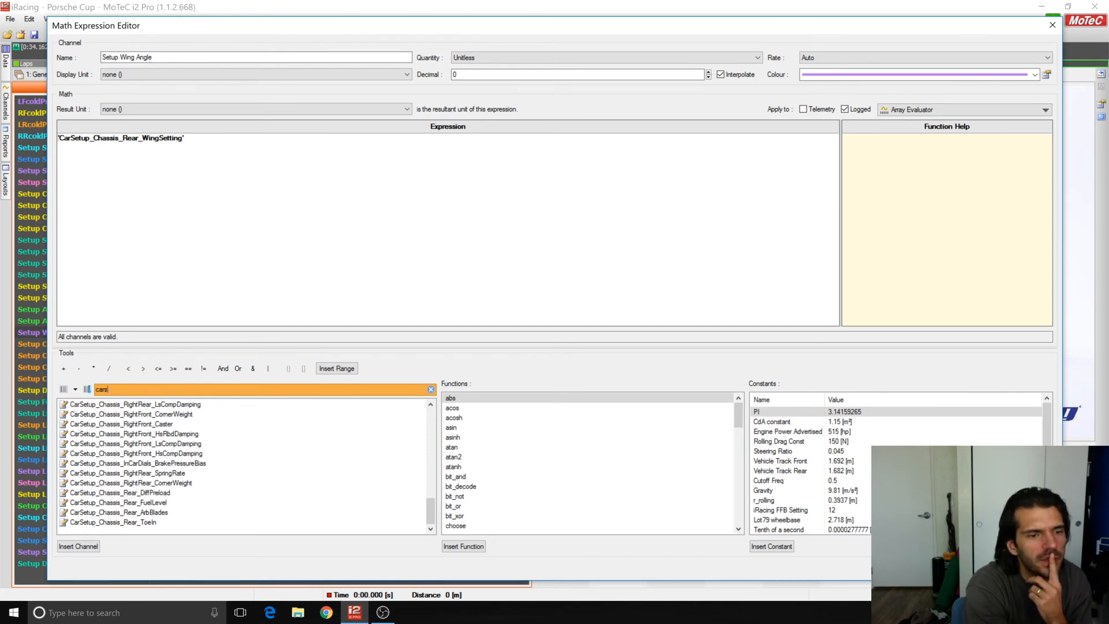
{"action": "left_click", "coordinate": [1030, 568]}
{"action": "left_click", "coordinate": [958, 546]}
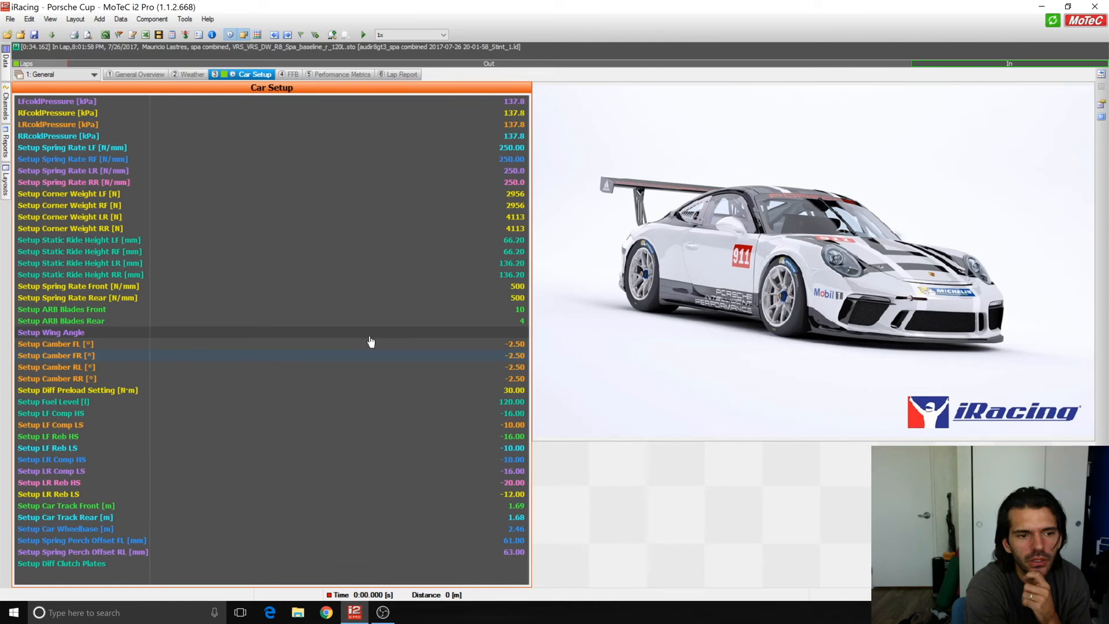
Add a channel list gauge below the car picture and search the available channels for "setup"
{"action": "right_click", "coordinate": [595, 498]}
{"action": "mouse_move", "coordinate": [658, 504]}
{"action": "mouse_move", "coordinate": [785, 488]}
{"action": "left_click", "coordinate": [859, 488]}
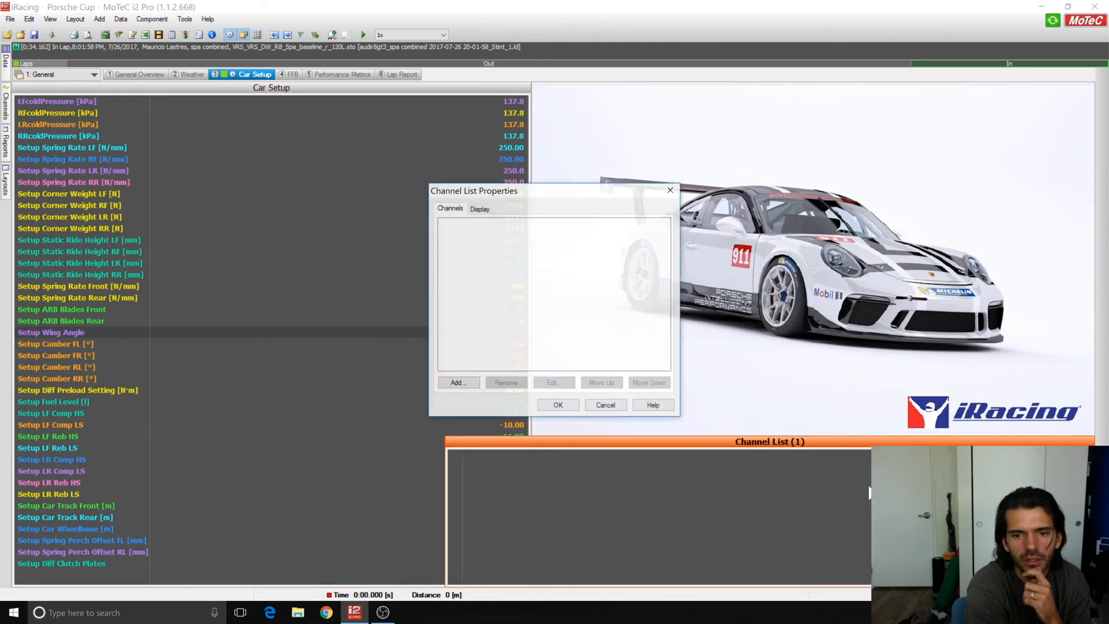
{"action": "left_click", "coordinate": [458, 383]}
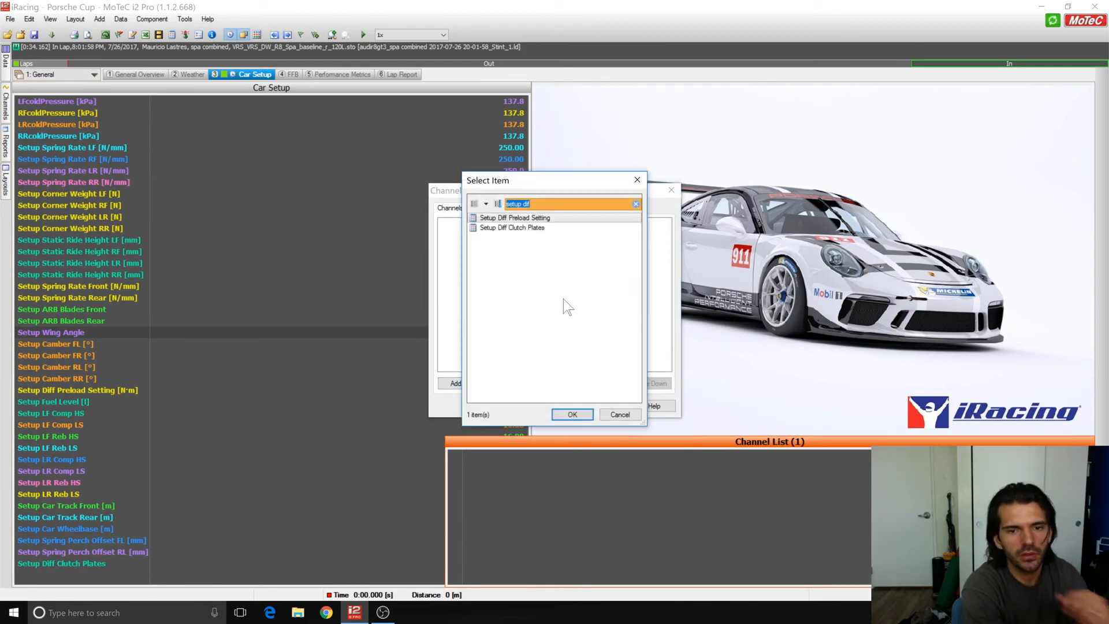
{"action": "type", "text": "s"}
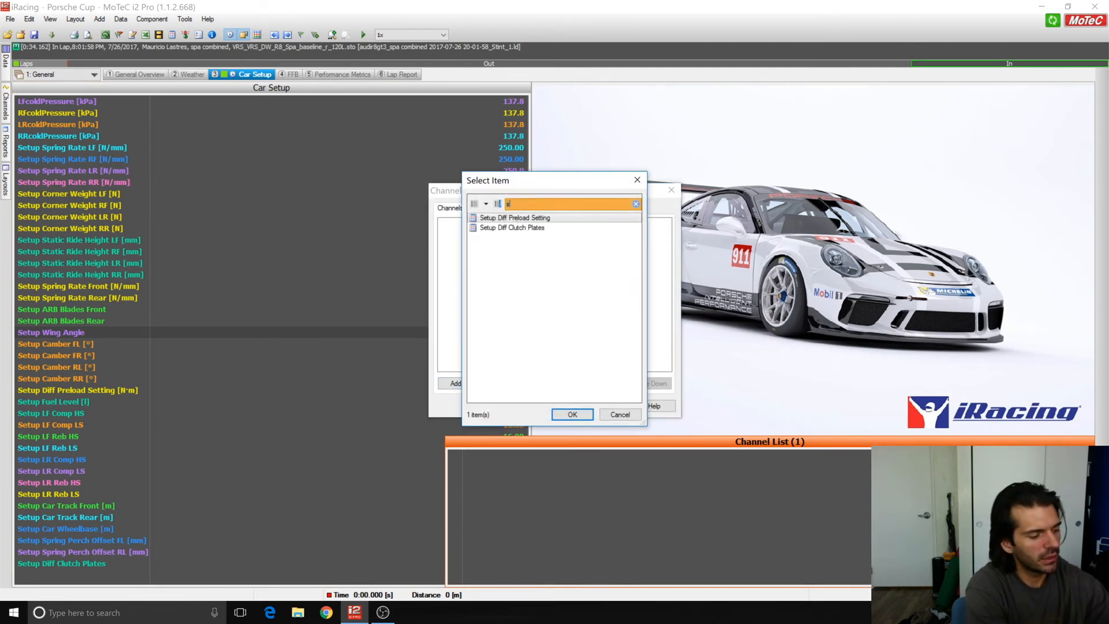
{"action": "type", "text": "etup"}
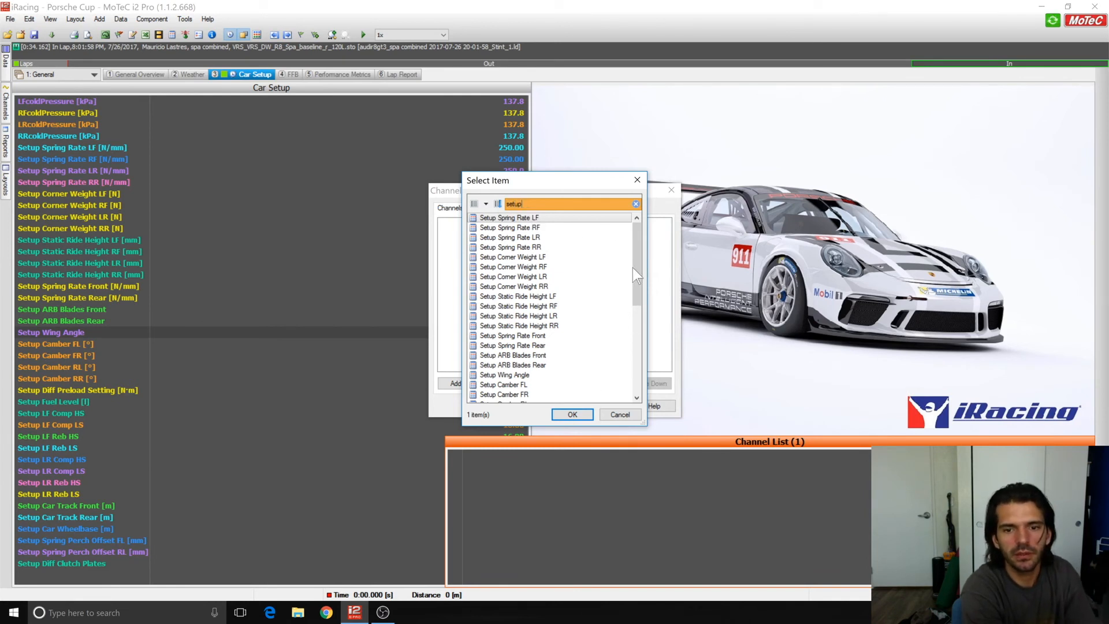
Try multi-selecting the LR Reb LS, Diff Clutch Plates, Toe-In RL, Toe-In Front and Car Wheelbase setup channels, and cancel the additions
{"action": "left_click_drag", "start_coordinate": [636, 275], "coordinate": [636, 361]}
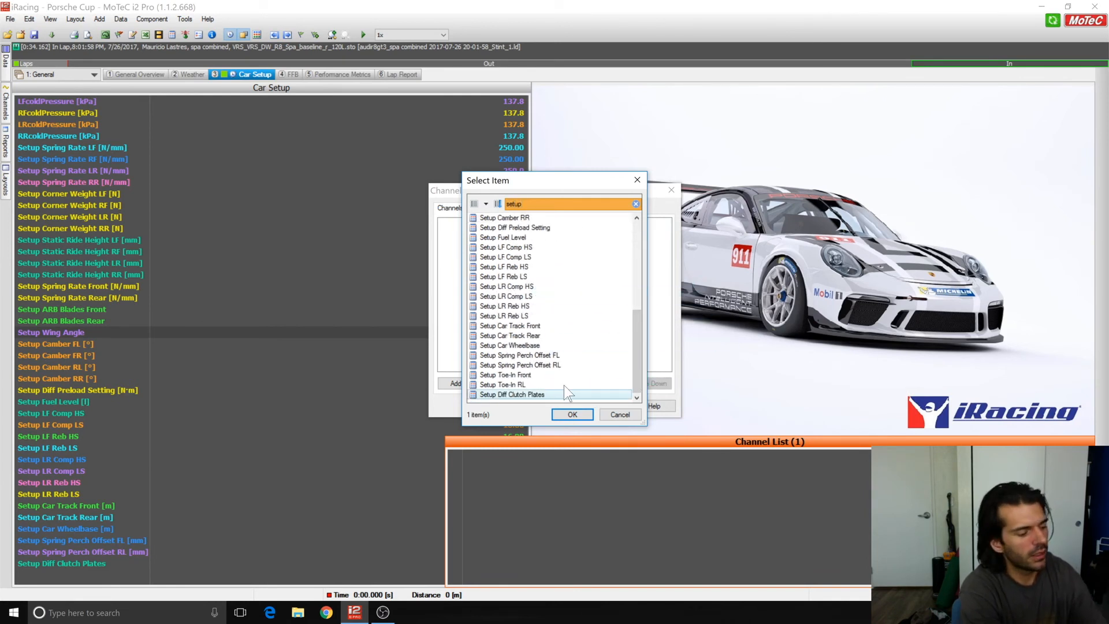
{"action": "left_click", "coordinate": [545, 384]}
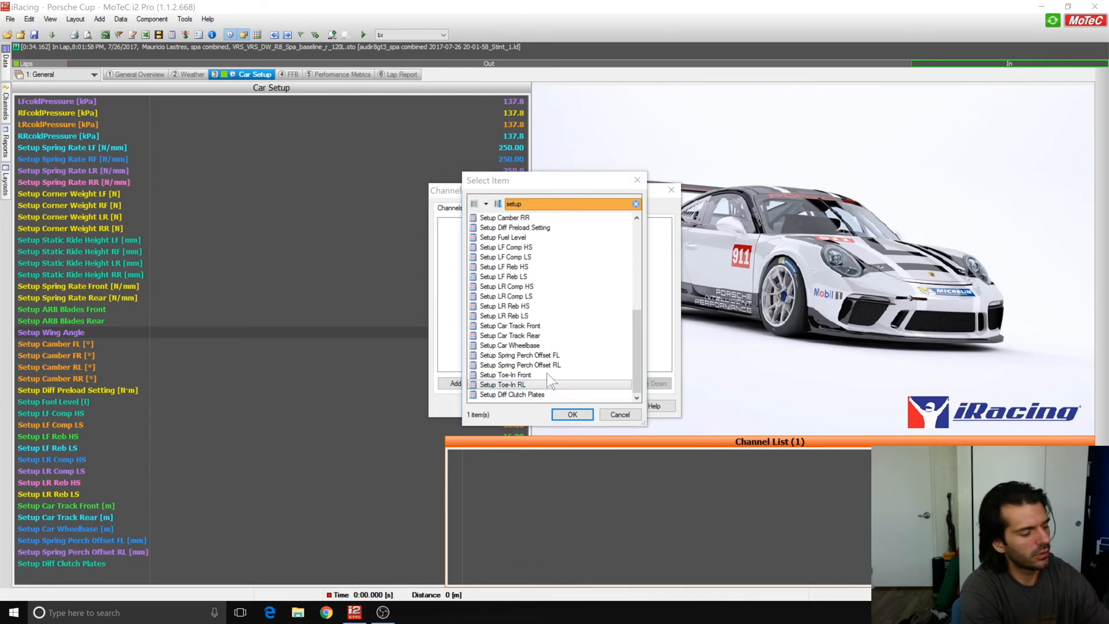
{"action": "key", "text": "super"}
{"action": "left_click", "coordinate": [574, 316]}
{"action": "left_click", "coordinate": [554, 395], "text": "ctrl"}
{"action": "left_click", "coordinate": [546, 384], "text": "ctrl"}
{"action": "left_click", "coordinate": [543, 375], "text": "ctrl"}
{"action": "left_click", "coordinate": [551, 345], "text": "ctrl"}
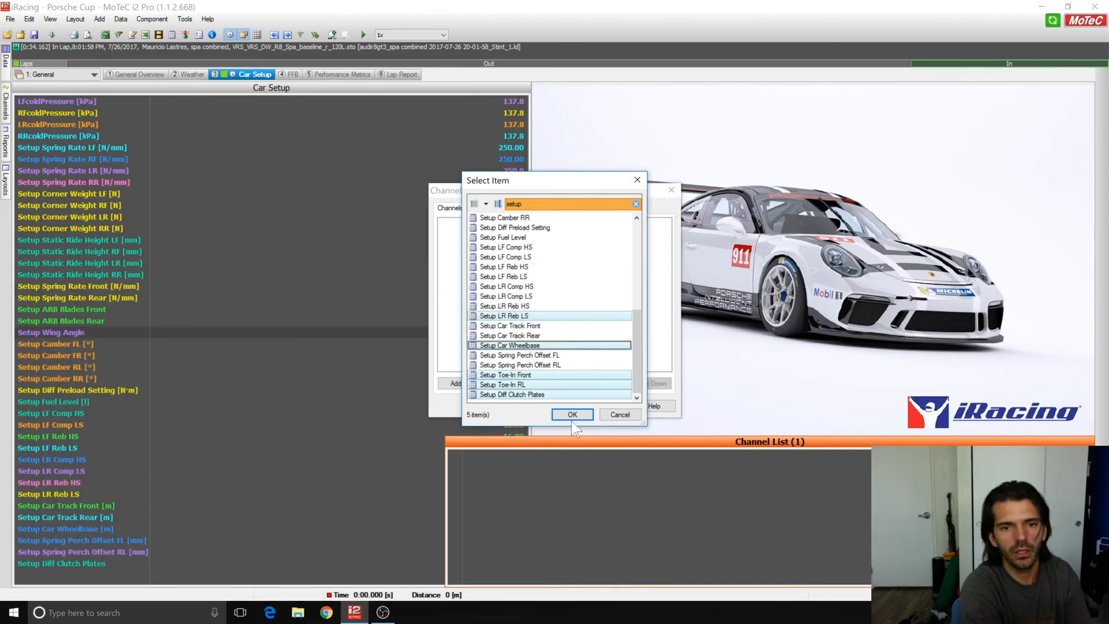
{"action": "left_click", "coordinate": [619, 415]}
{"action": "left_click", "coordinate": [611, 409]}
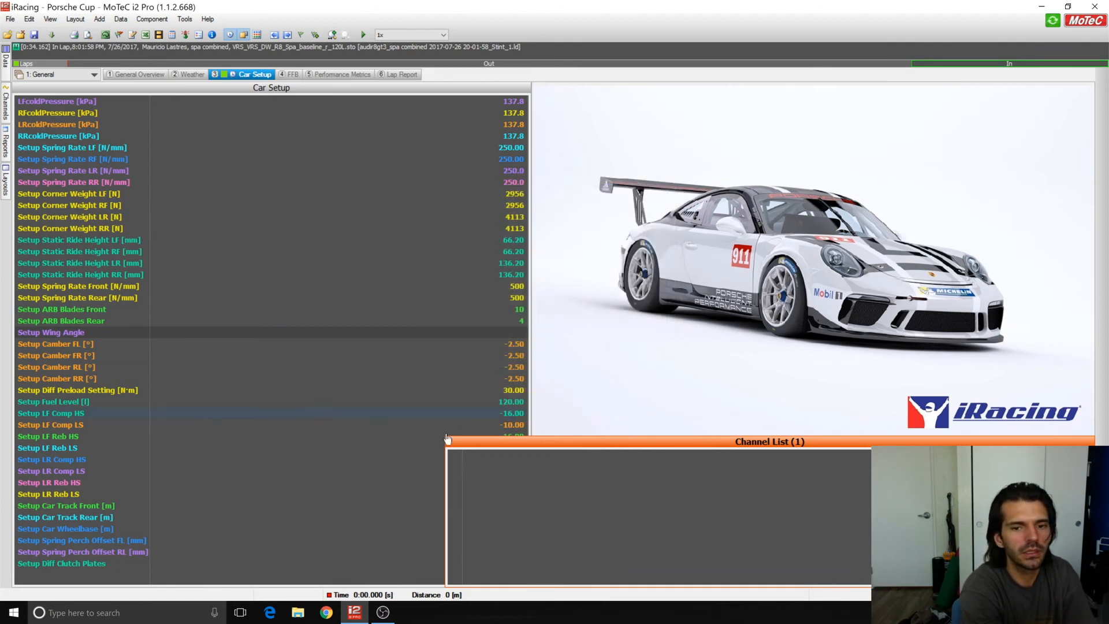
Delete the empty channel list from the Car Setup worksheet
{"action": "left_click_drag", "start_coordinate": [999, 438], "coordinate": [831, 417]}
{"action": "right_click", "coordinate": [835, 414]}
{"action": "left_click", "coordinate": [839, 406]}
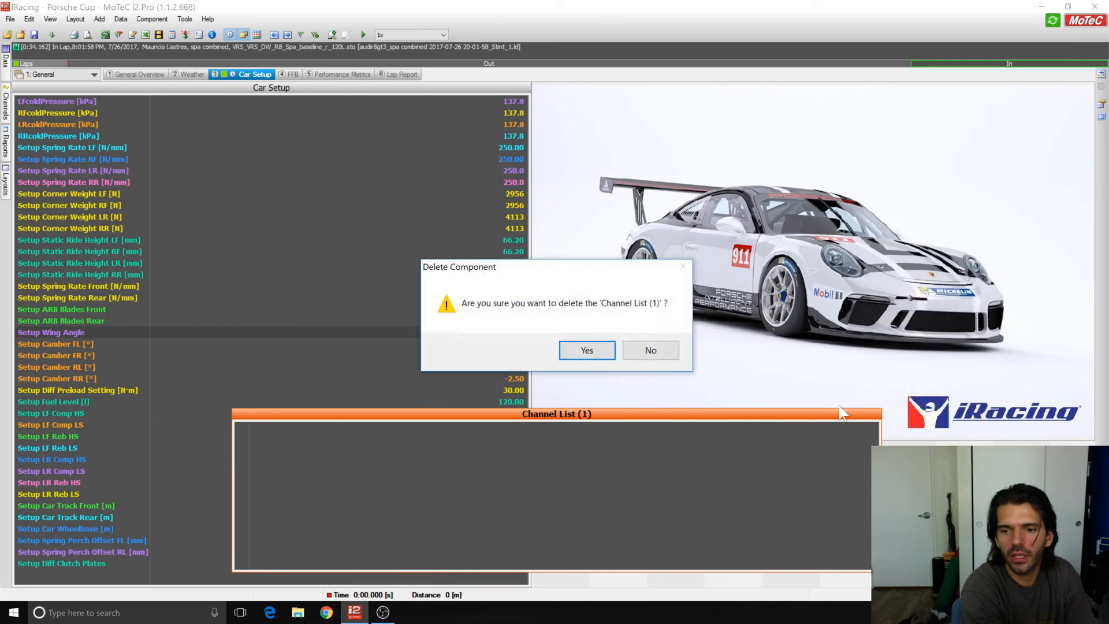
{"action": "left_click", "coordinate": [599, 351]}
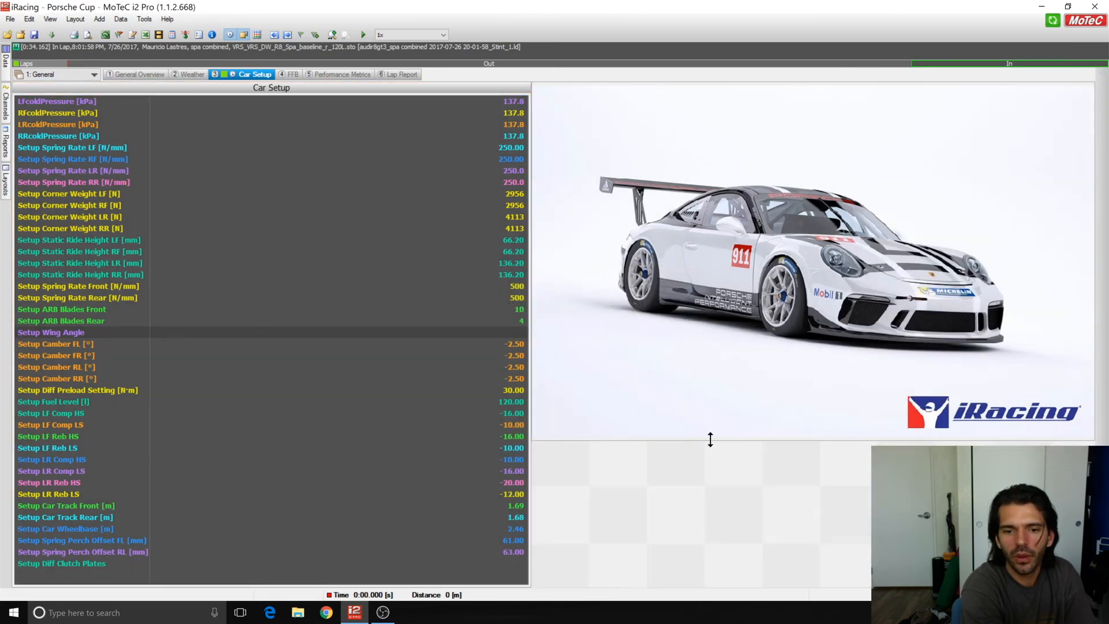
Add a numeric gauge showing Setup Spring Rate LF, and shrink and position it in the blank area below the car picture
{"action": "right_click", "coordinate": [643, 456]}
{"action": "mouse_move", "coordinate": [655, 459]}
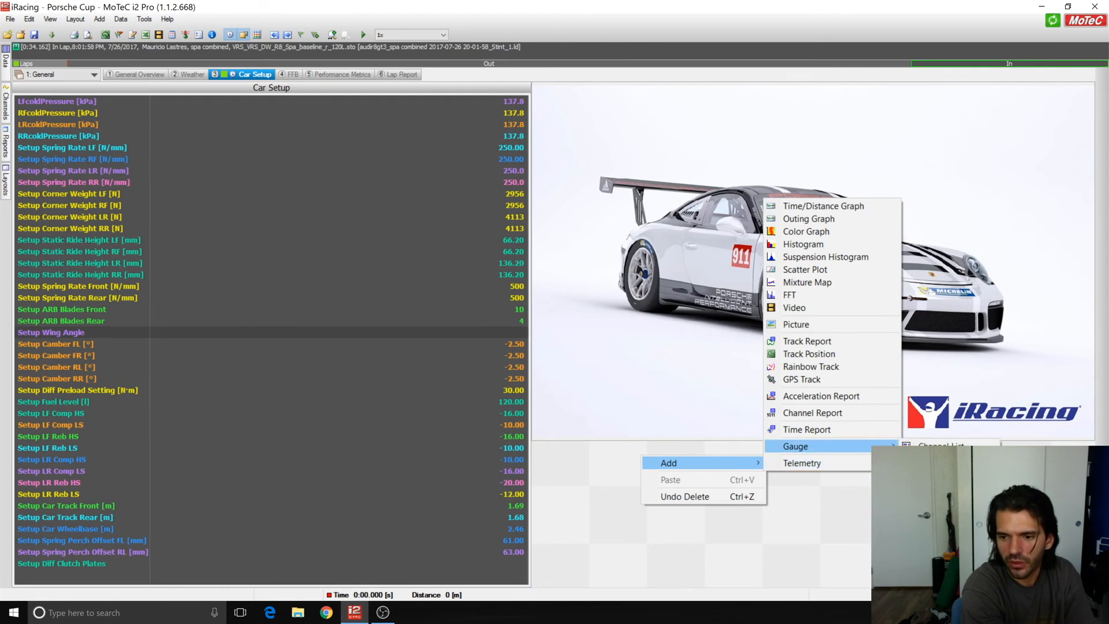
{"action": "left_click", "coordinate": [934, 462]}
{"action": "left_click", "coordinate": [503, 234]}
{"action": "left_click", "coordinate": [607, 236]}
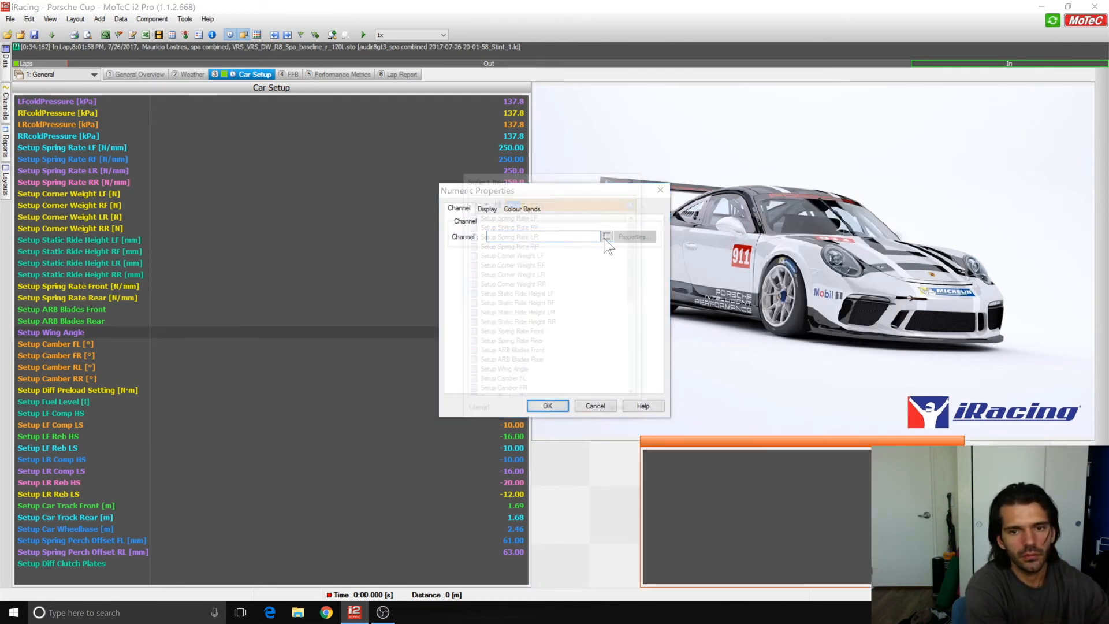
{"action": "type", "text": "setu"}
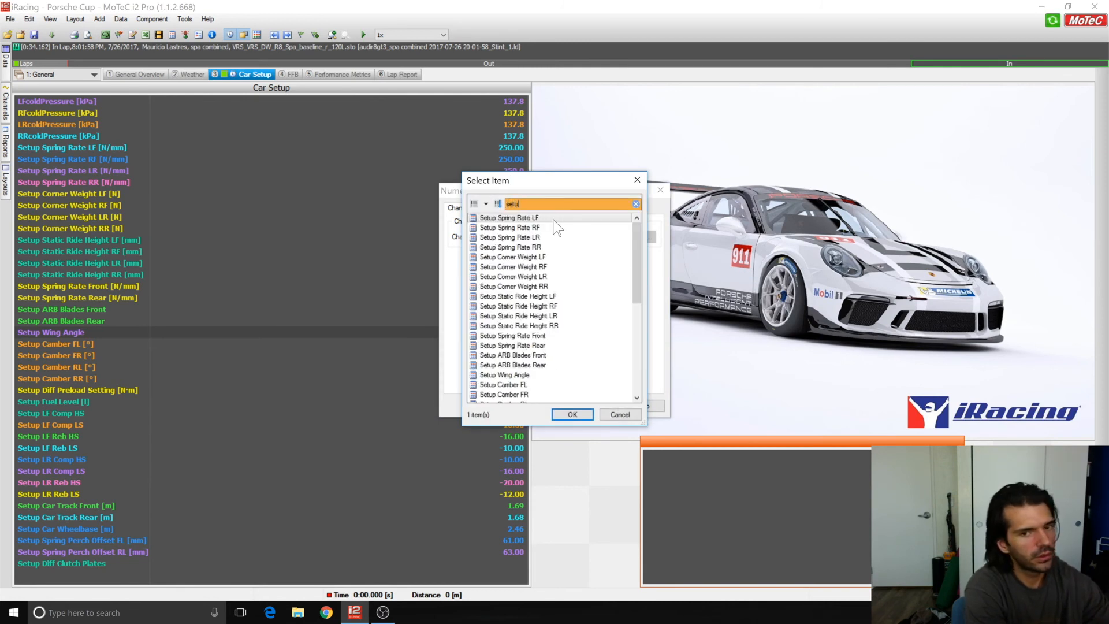
{"action": "left_click_drag", "start_coordinate": [636, 260], "coordinate": [563, 226]}
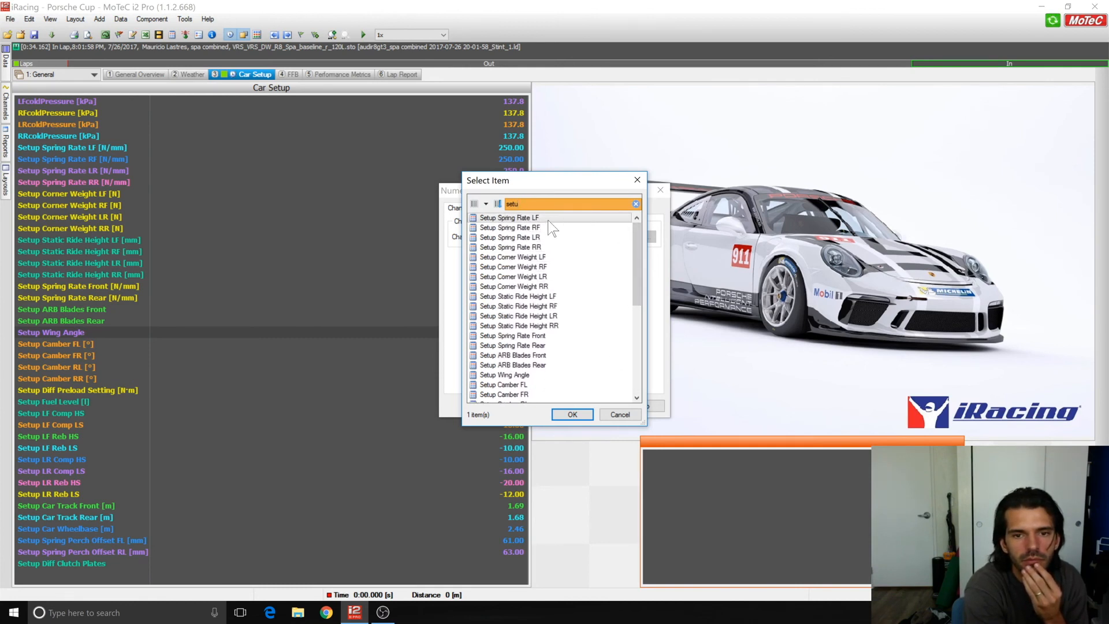
{"action": "left_click", "coordinate": [572, 414]}
{"action": "left_click", "coordinate": [549, 404]}
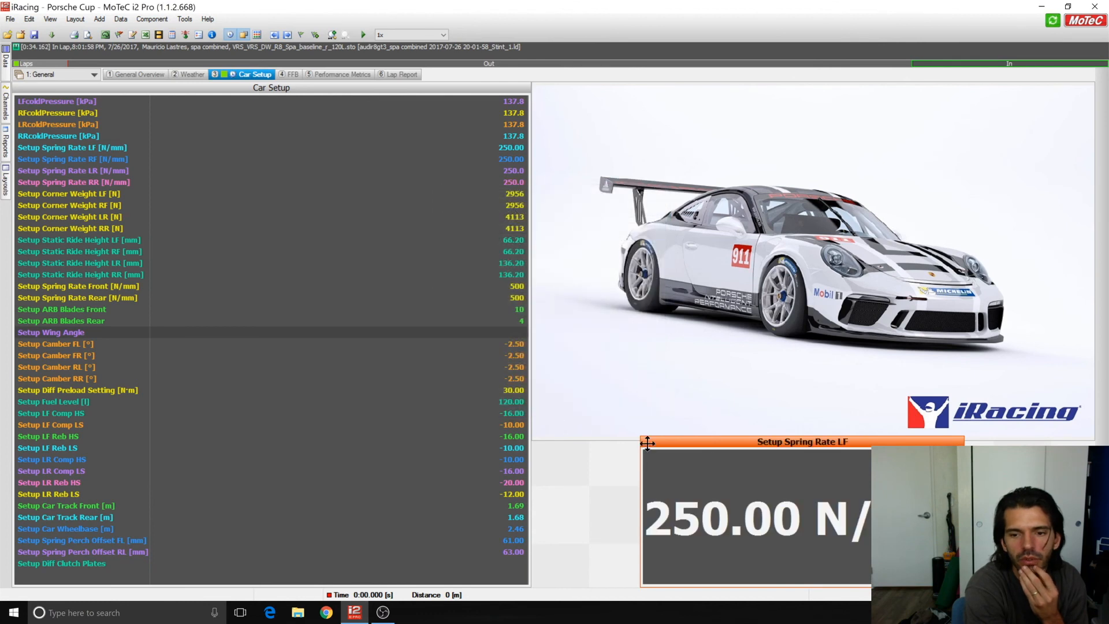
{"action": "left_click_drag", "start_coordinate": [639, 437], "coordinate": [594, 457]}
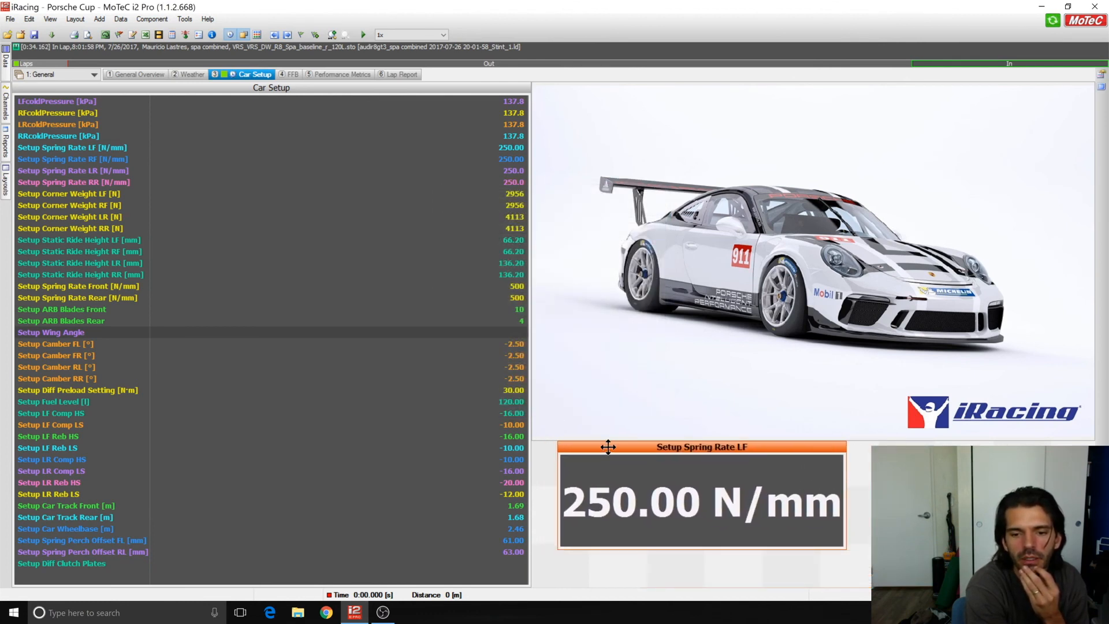
Delete the Setup Spring Rate LF gauge from the Car Setup worksheet
{"action": "right_click", "coordinate": [608, 447]}
{"action": "left_click", "coordinate": [658, 546]}
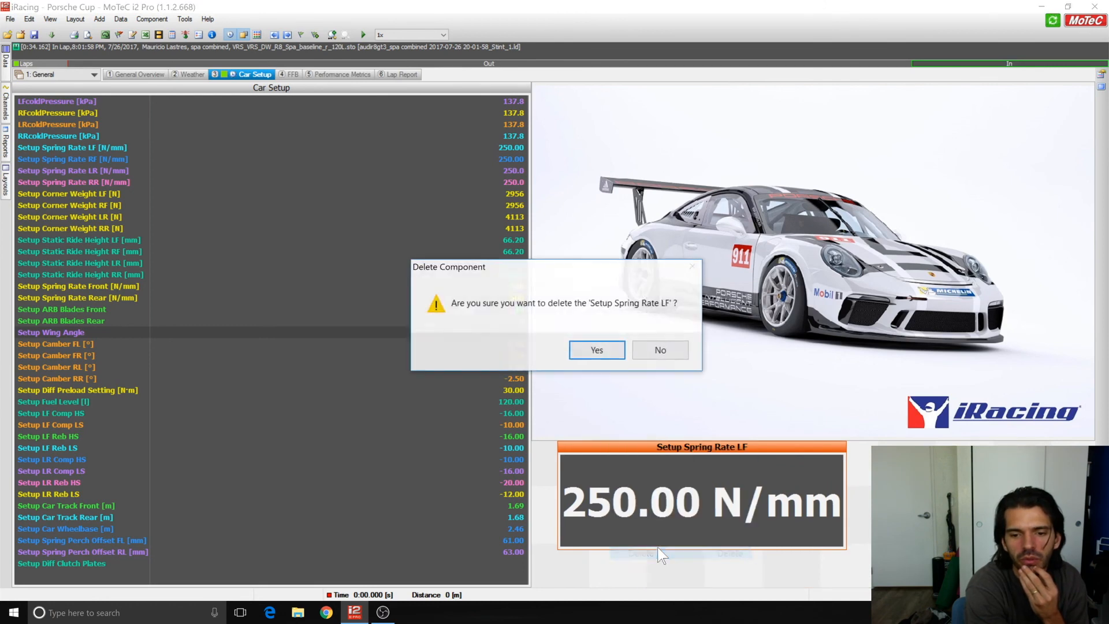
{"action": "left_click", "coordinate": [596, 351]}
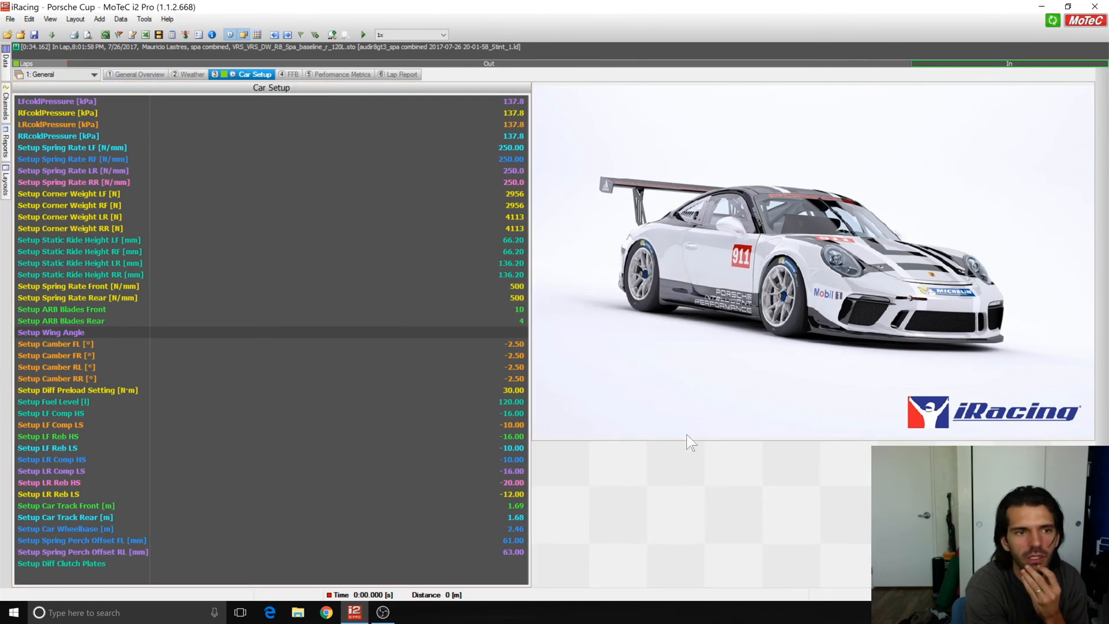
Open the Tyre Pressures worksheet of the Tyres workbook
{"action": "left_click", "coordinate": [76, 75]}
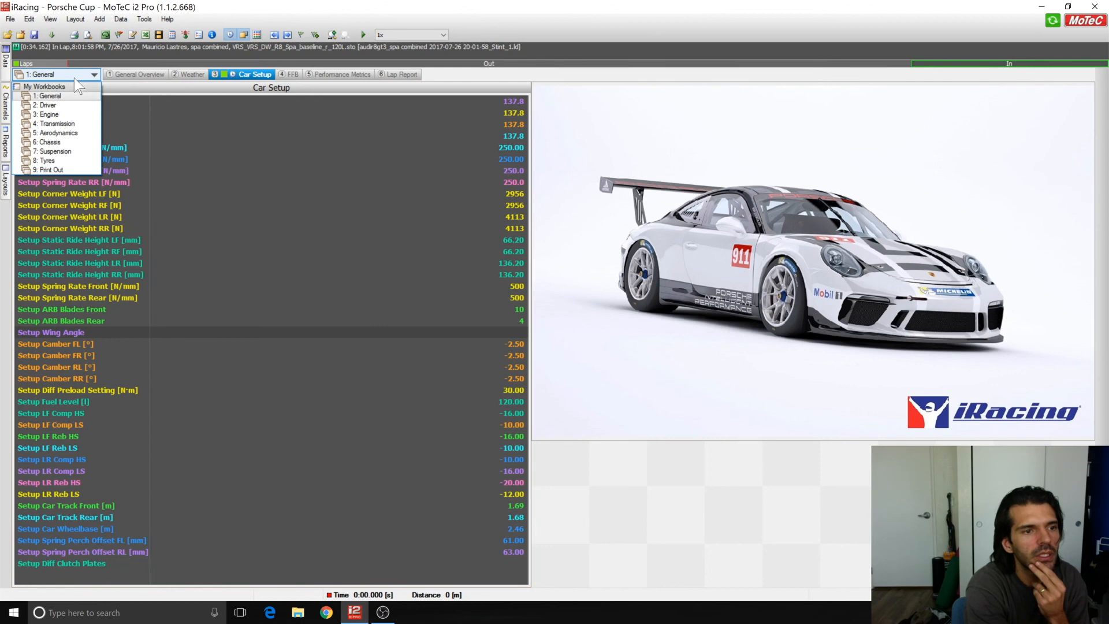
{"action": "left_click", "coordinate": [72, 159]}
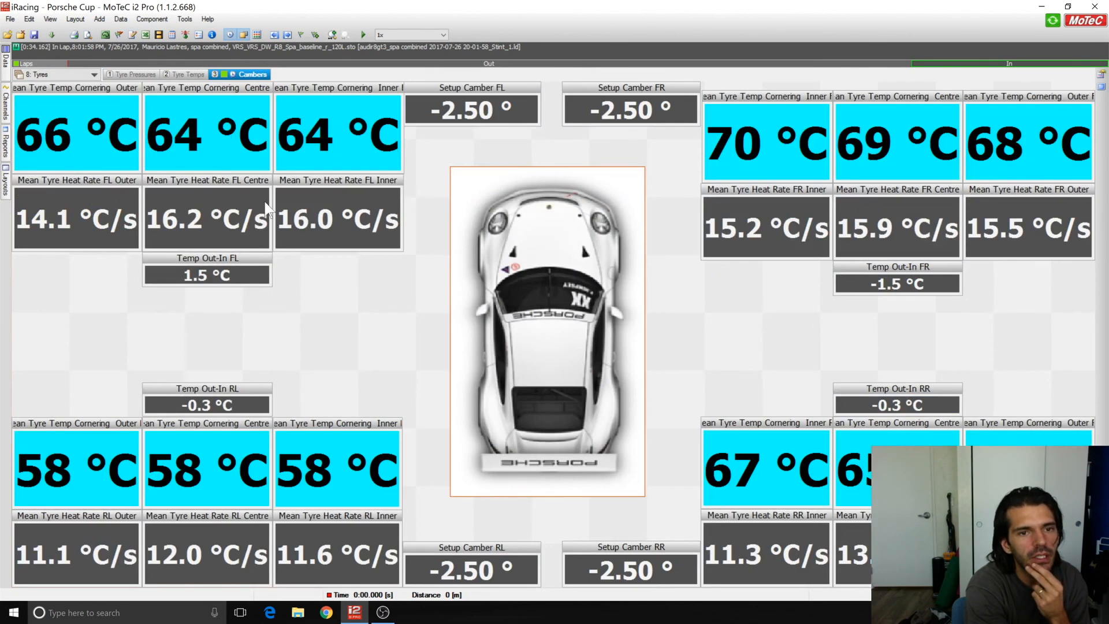
{"action": "left_click", "coordinate": [134, 73]}
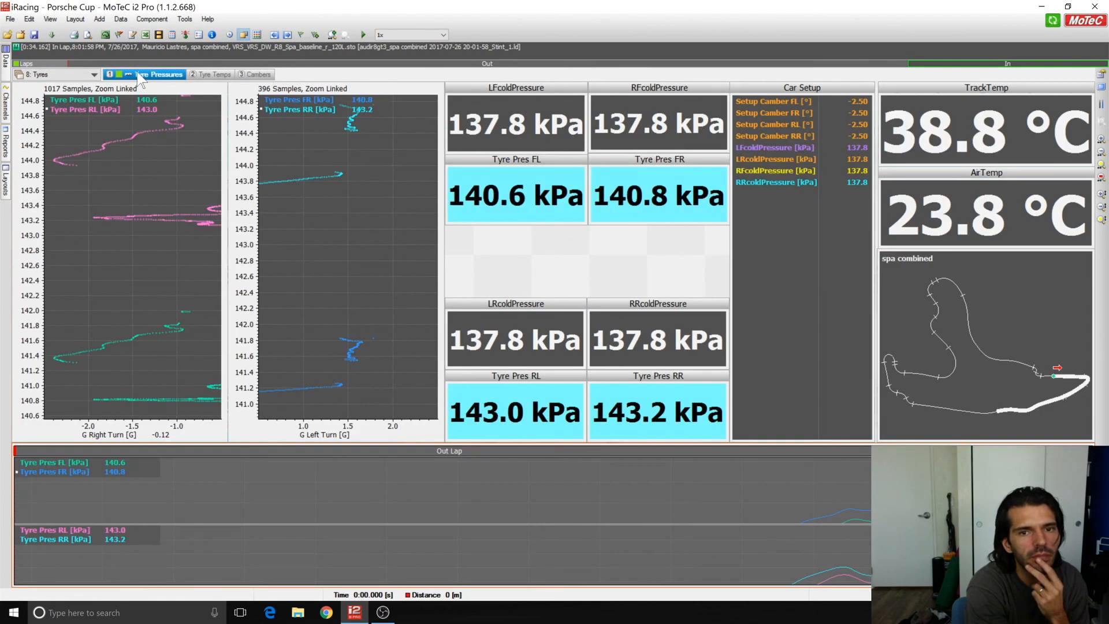
Examine the front and rear cold pressure gauges beside the live tyre pressures, and return to the General workbook
{"action": "left_click", "coordinate": [550, 123]}
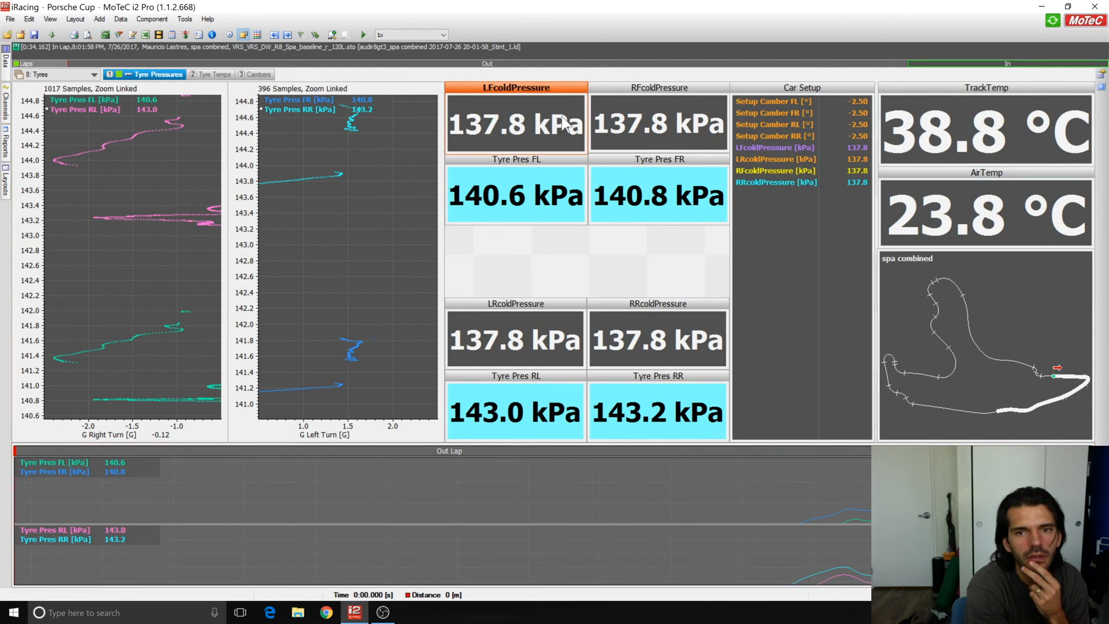
{"action": "left_click", "coordinate": [630, 125]}
{"action": "left_click", "coordinate": [545, 128]}
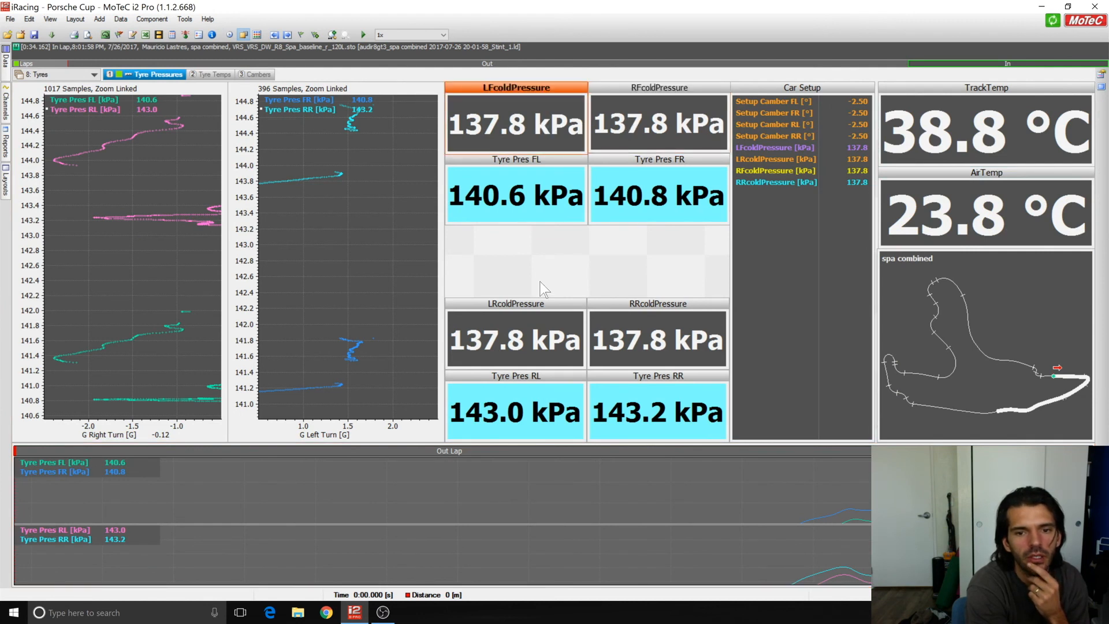
{"action": "left_click", "coordinate": [518, 324]}
{"action": "left_click", "coordinate": [657, 335]}
{"action": "left_click", "coordinate": [547, 336]}
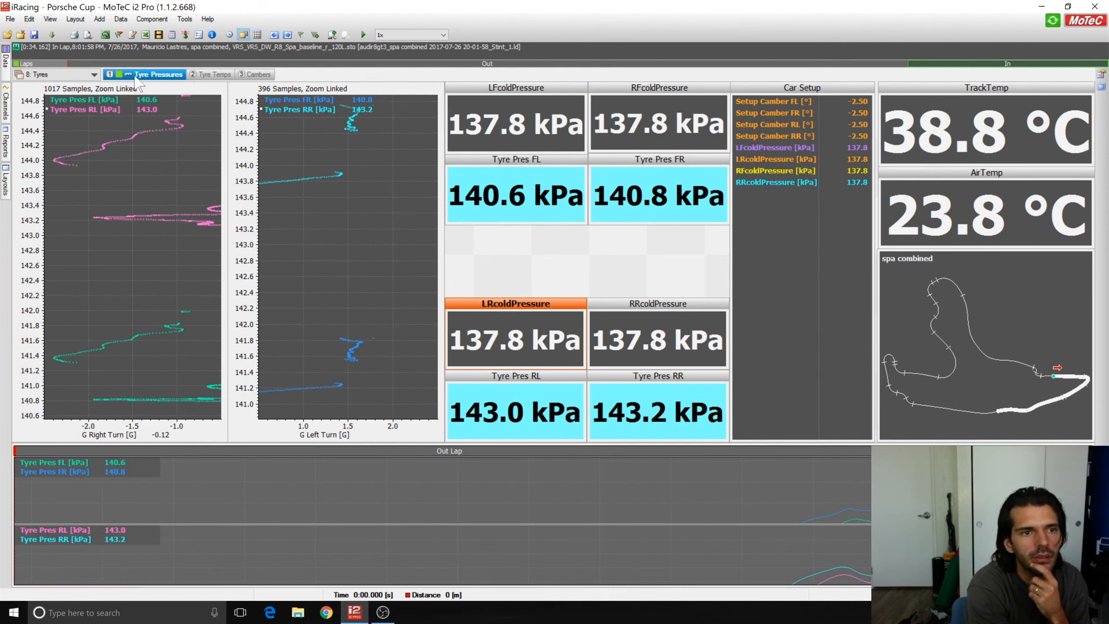
{"action": "left_click", "coordinate": [79, 75]}
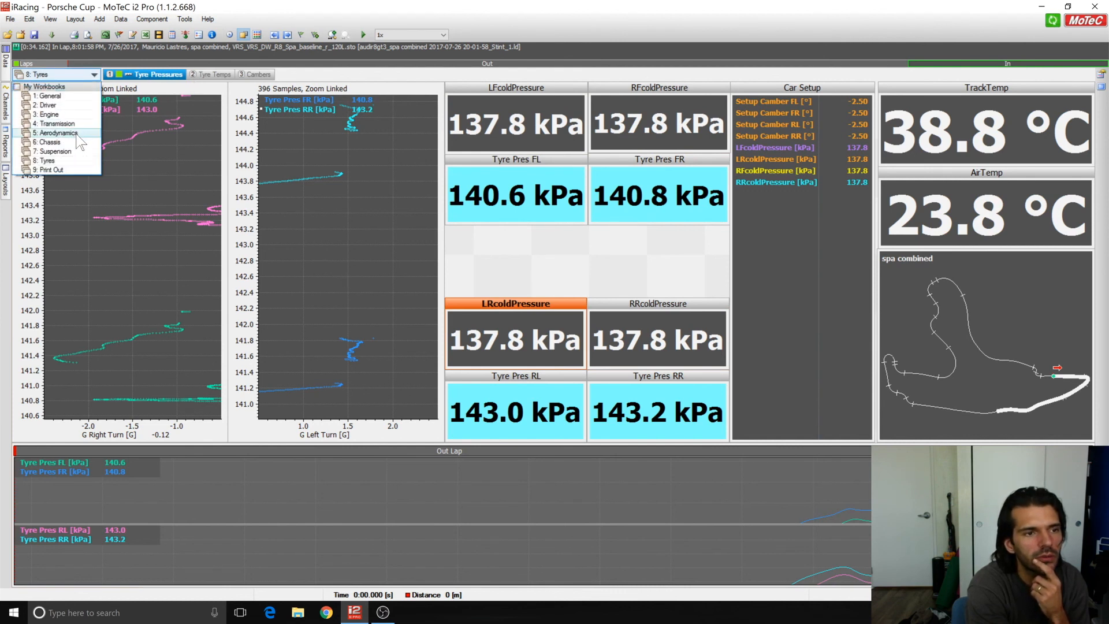
{"action": "left_click", "coordinate": [75, 96]}
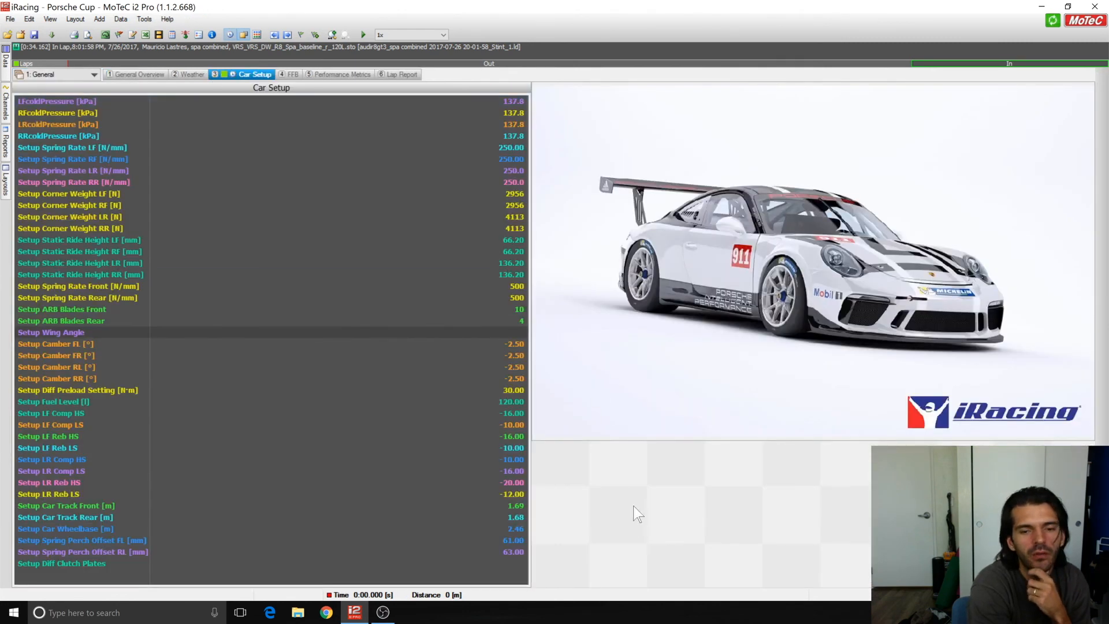